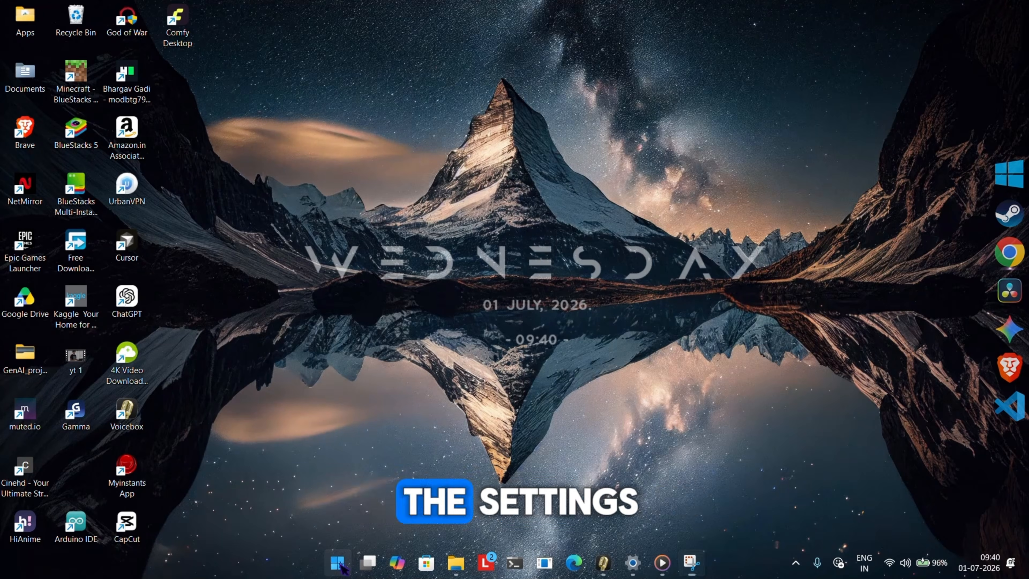
Open the Language & region page under Time & language in Windows Settings.
left_click(342, 566)
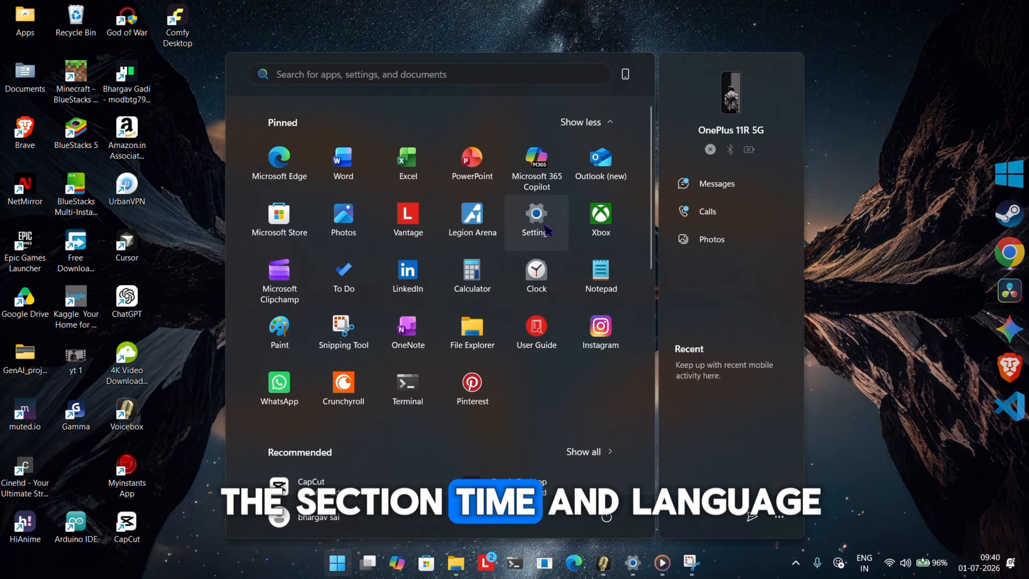
left_click(537, 215)
left_click(87, 299)
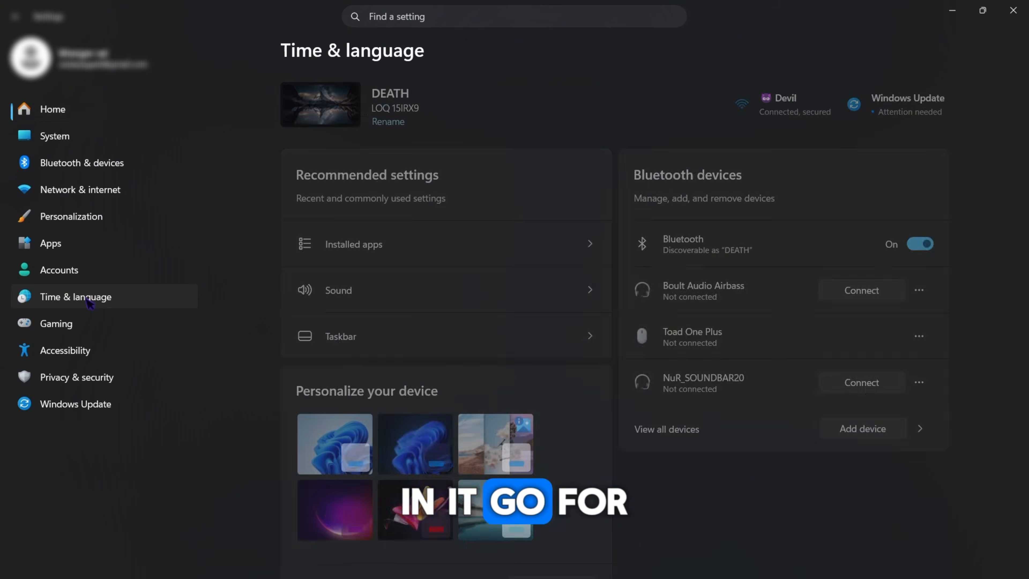
left_click(400, 232)
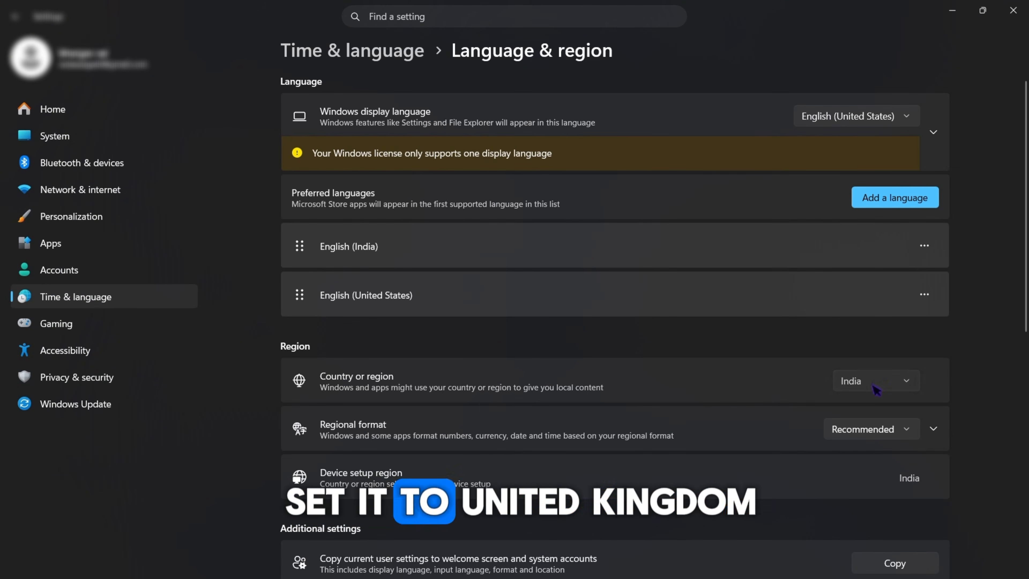
Set the Windows country or region to United Kingdom and close Settings.
left_click(883, 381)
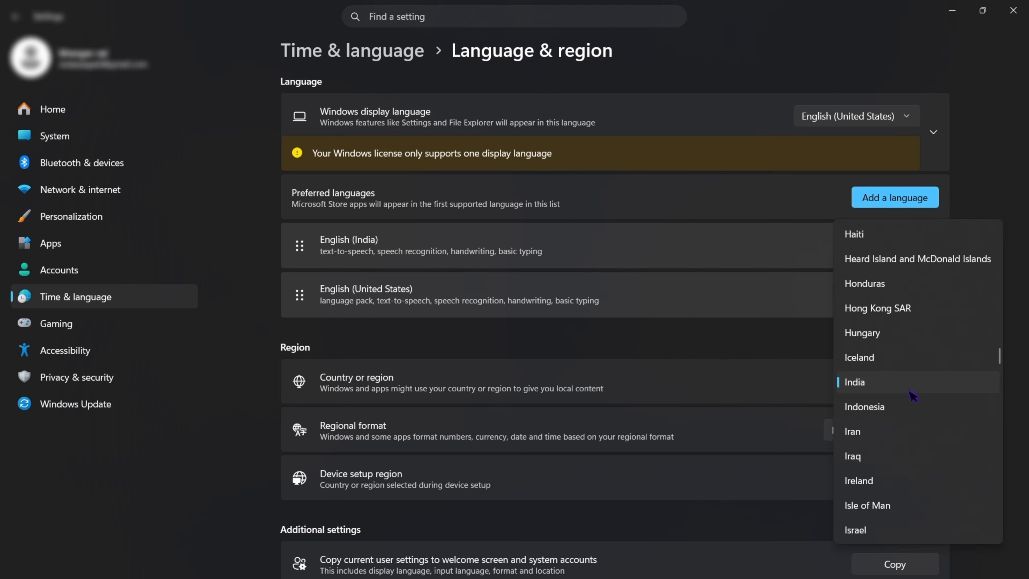
key("u")
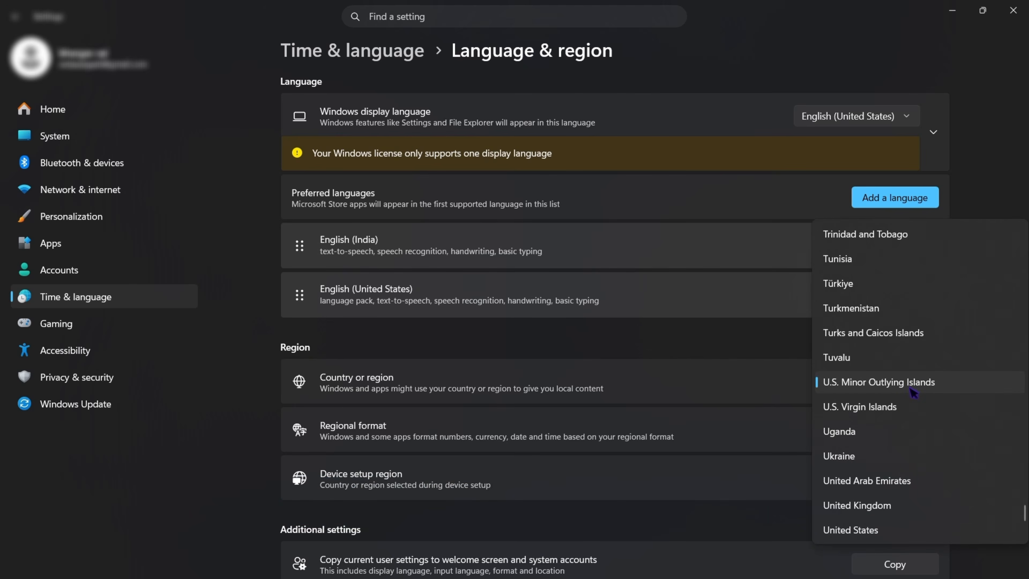
left_click(913, 507)
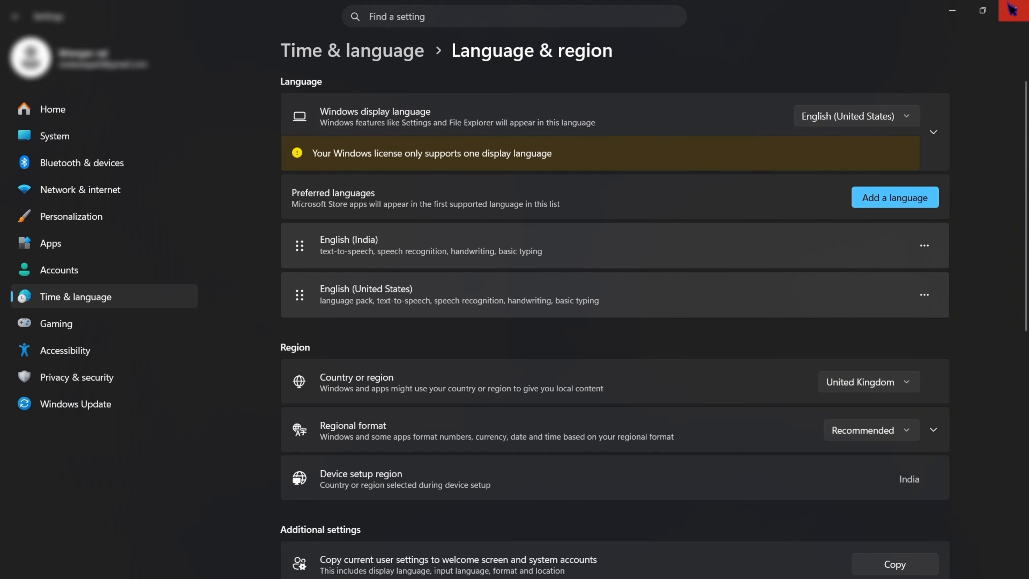
left_click(1012, 10)
Switch to Microsoft Store, search for cap and open the CapCut app page.
left_click(437, 565)
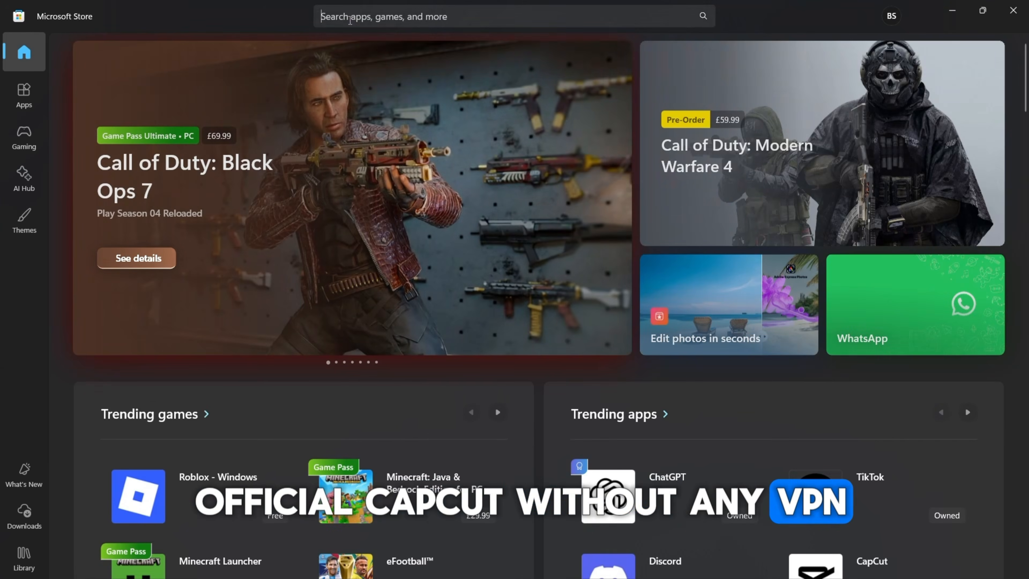
left_click(350, 20)
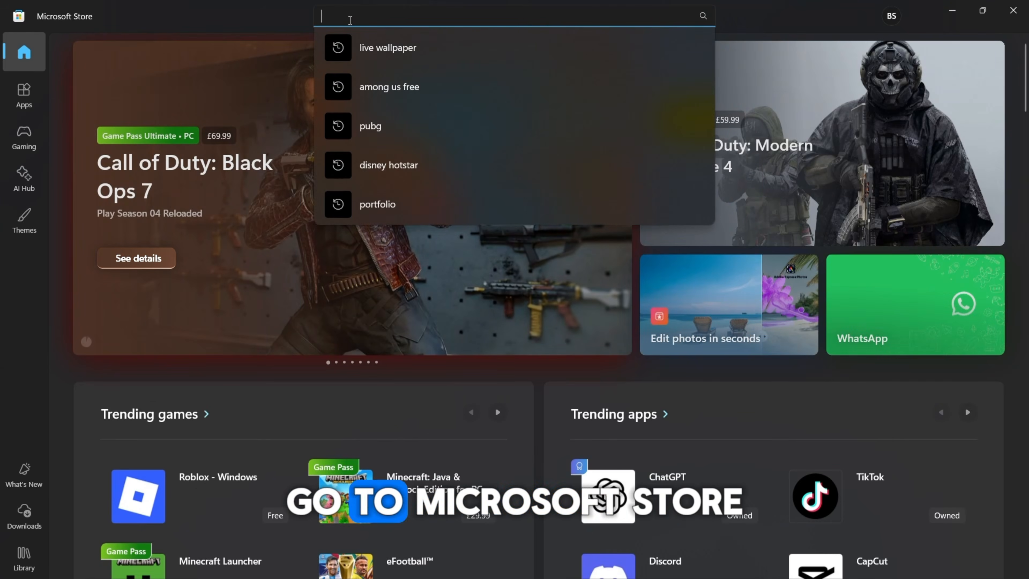
type("cap")
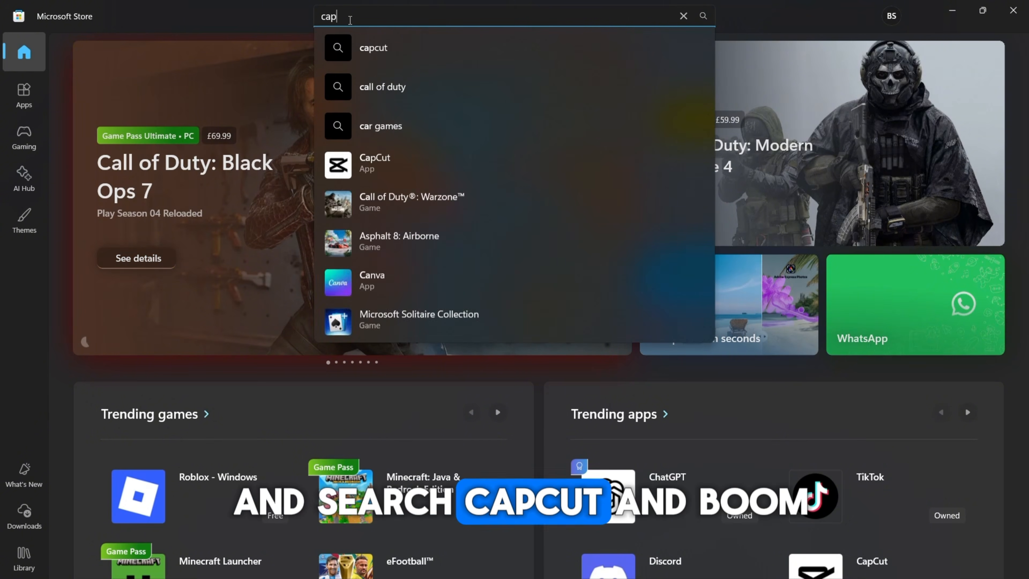
left_click(395, 159)
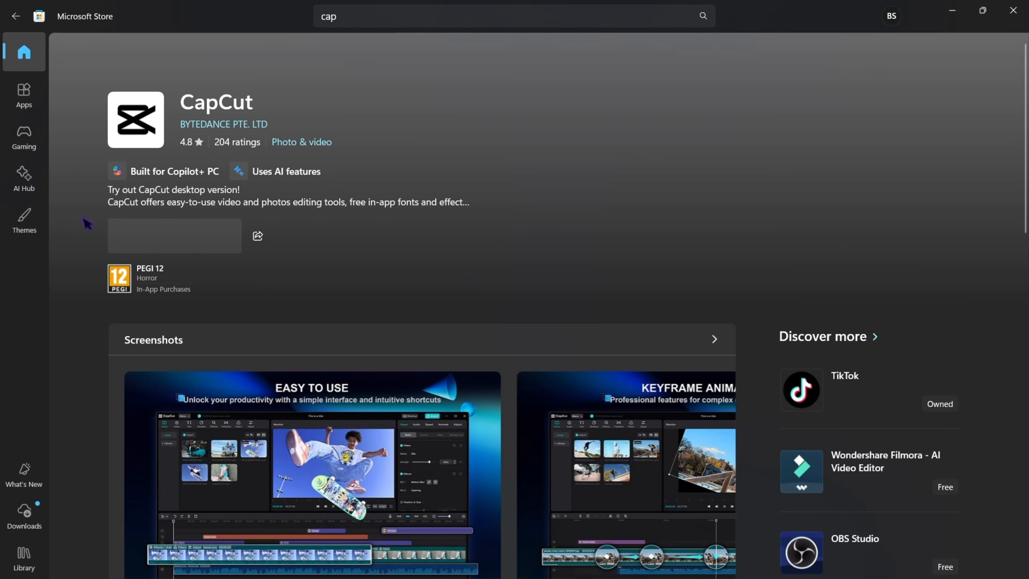
Look through the CapCut store page and its feature screenshots, and close the store.
scroll(221, 266, "down", 4)
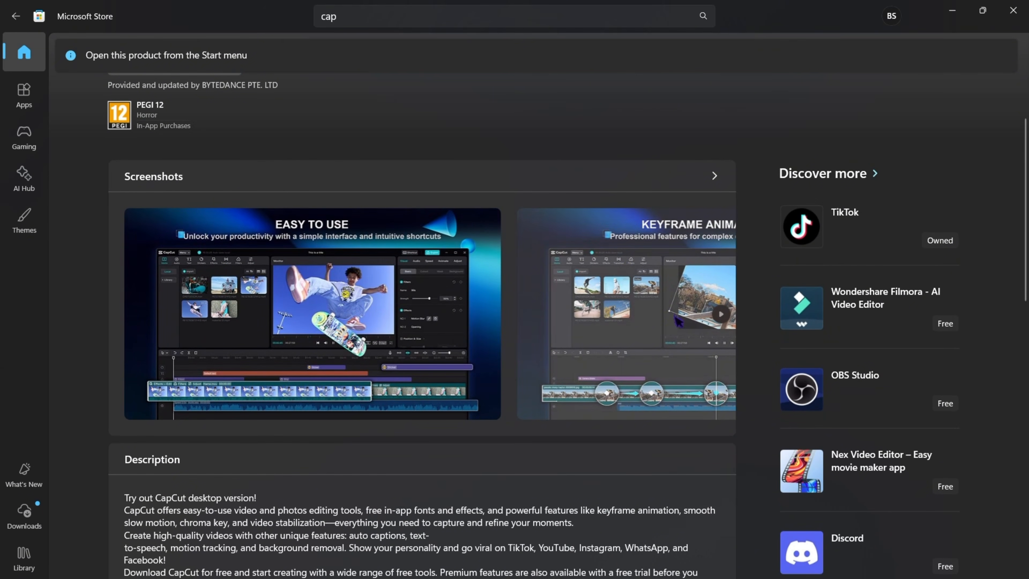
left_click(721, 313)
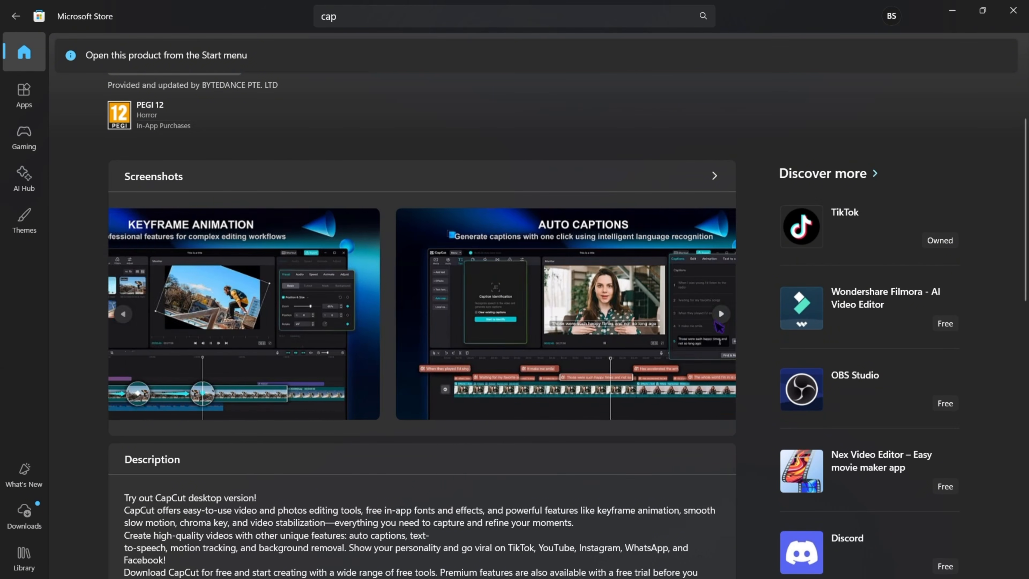
left_click(721, 313)
left_click(721, 313)
left_click(721, 313)
left_click(721, 313)
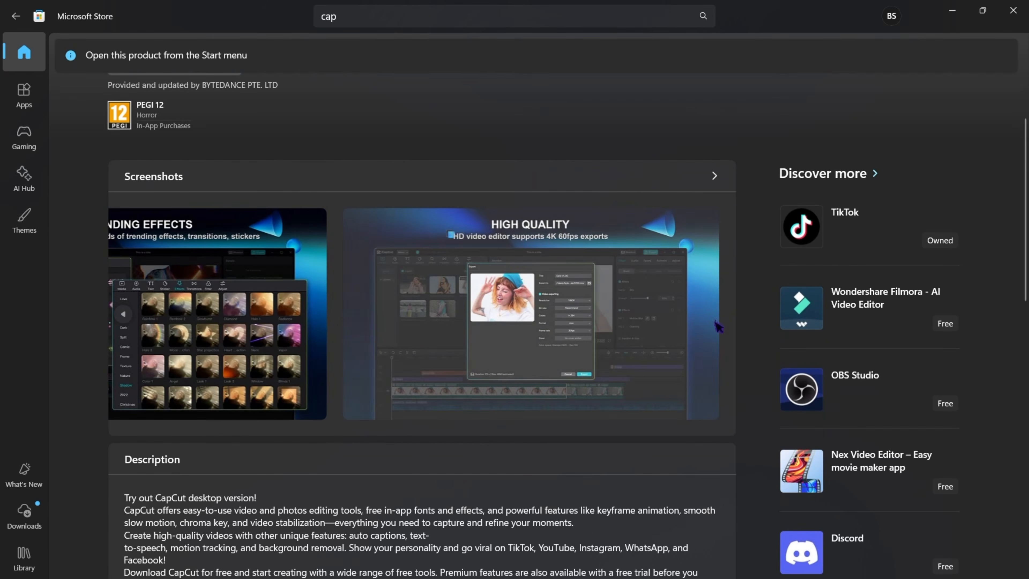
scroll(259, 178, "up", 4)
scroll(259, 177, "down", 2)
scroll(253, 188, "up", 3)
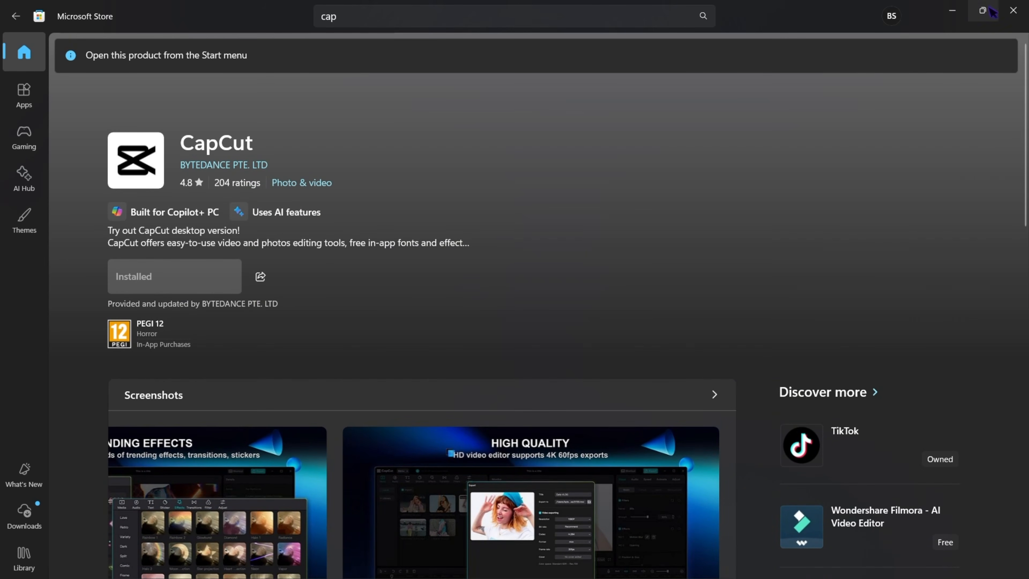
left_click(1007, 18)
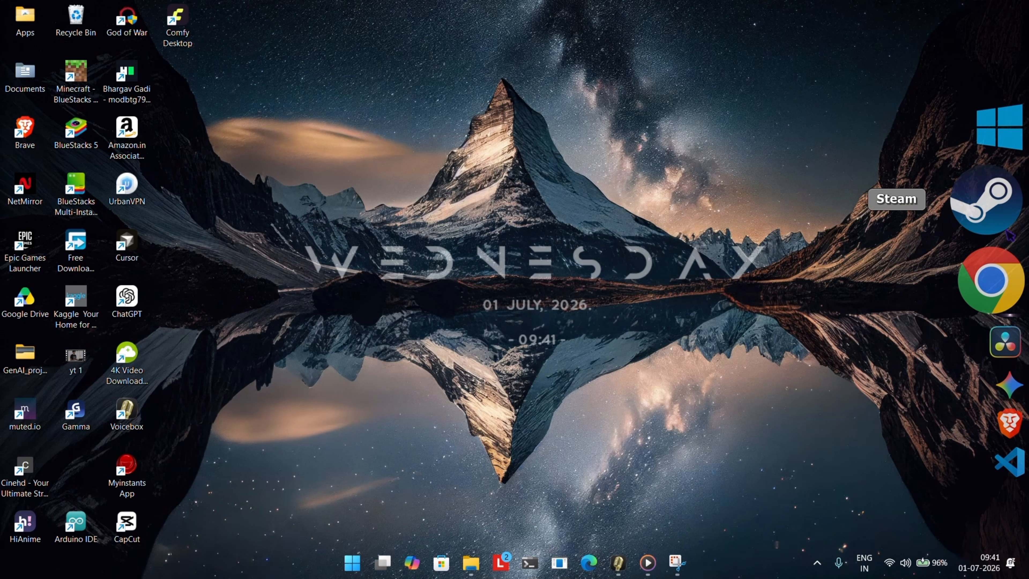
Switch to the Brave browser, search for urbanvpn in a new tab, view the UrbanVPN website and close all tabs.
left_click(997, 371)
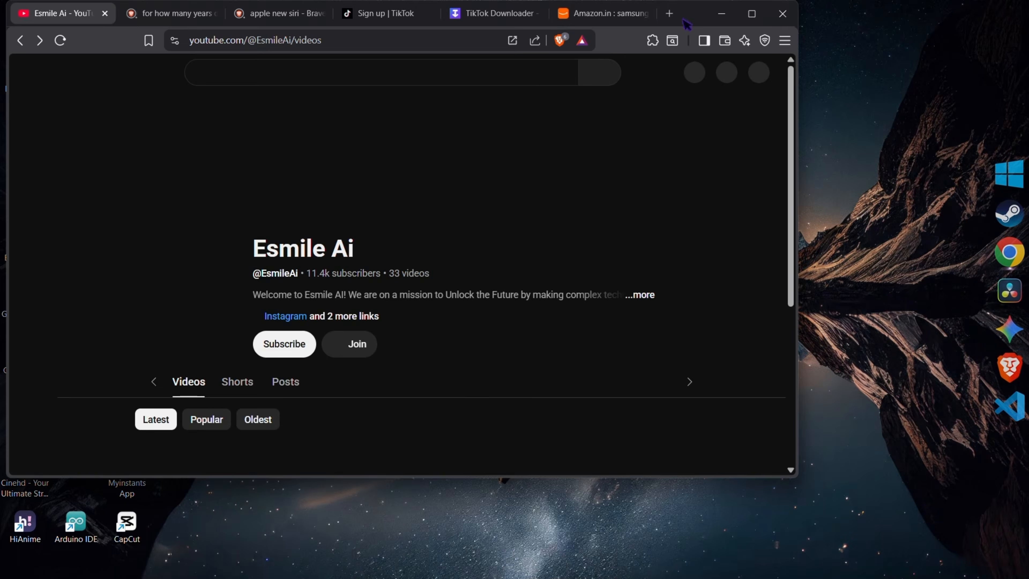
left_click(671, 14)
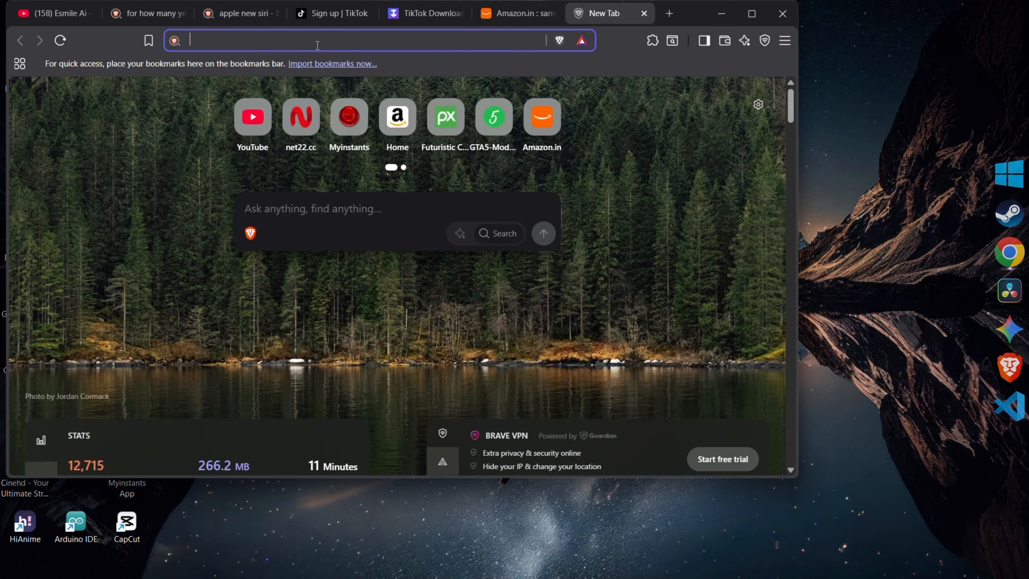
left_click(752, 14)
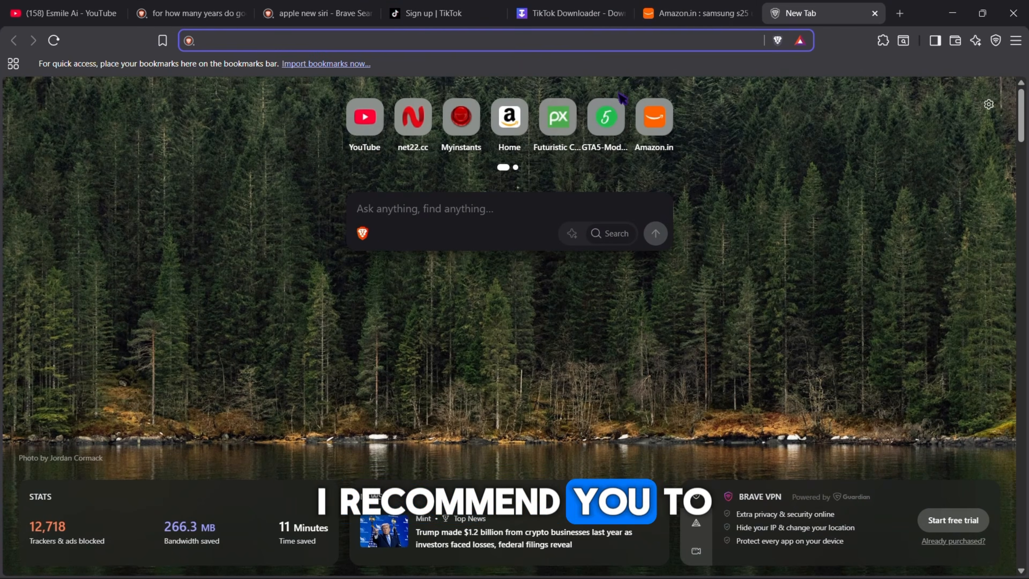
type("urbanvpn")
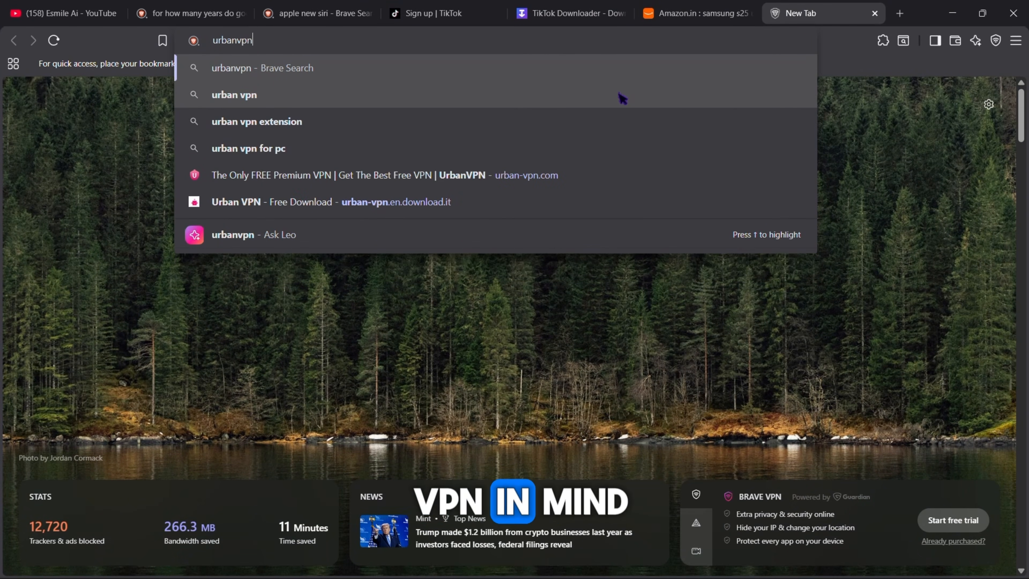
key("Return")
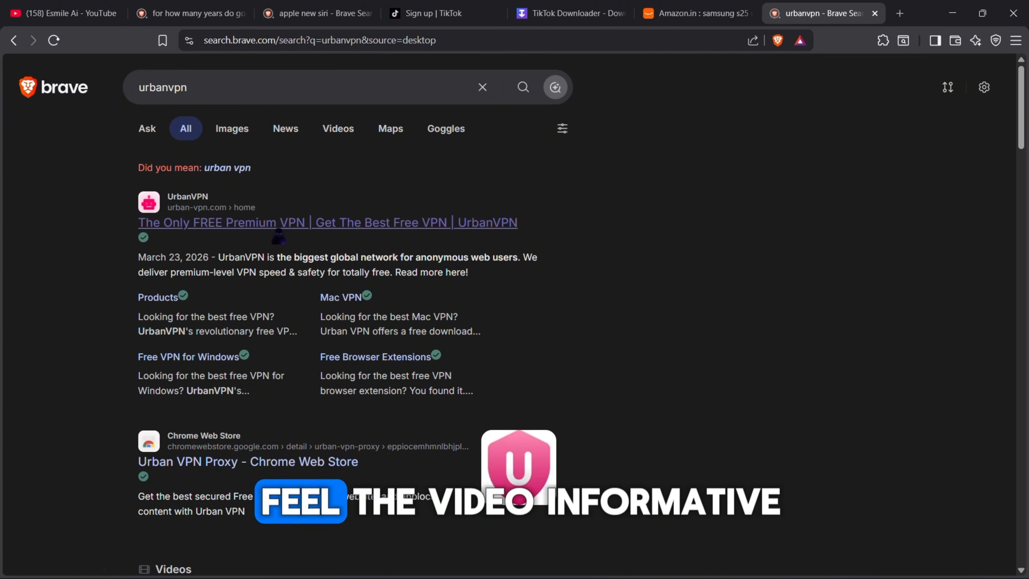
left_click(282, 236)
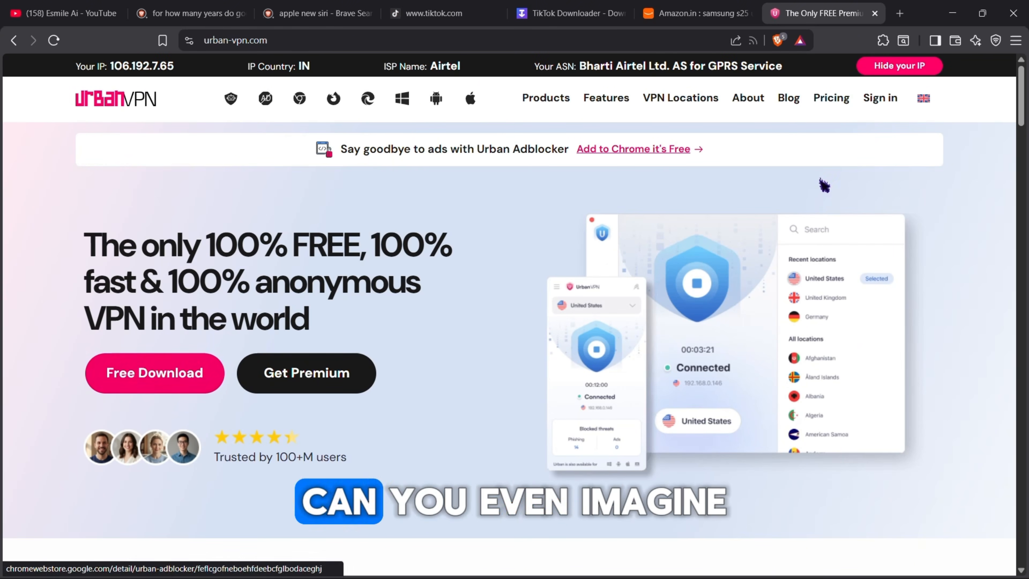
left_click(1014, 13)
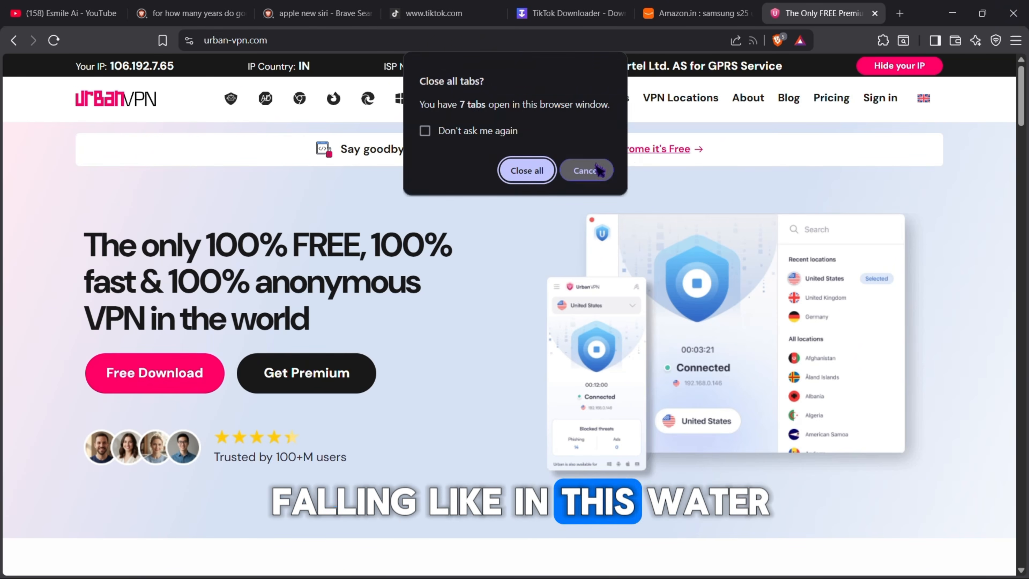
left_click(527, 171)
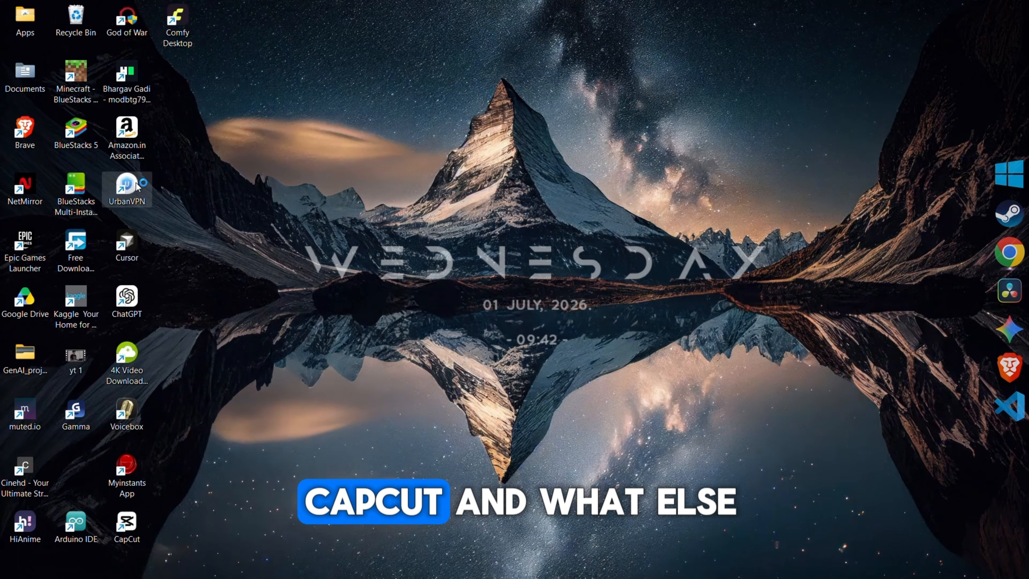
Open the UrbanVPN desktop app to view its connection window, and close it.
double_click(127, 185)
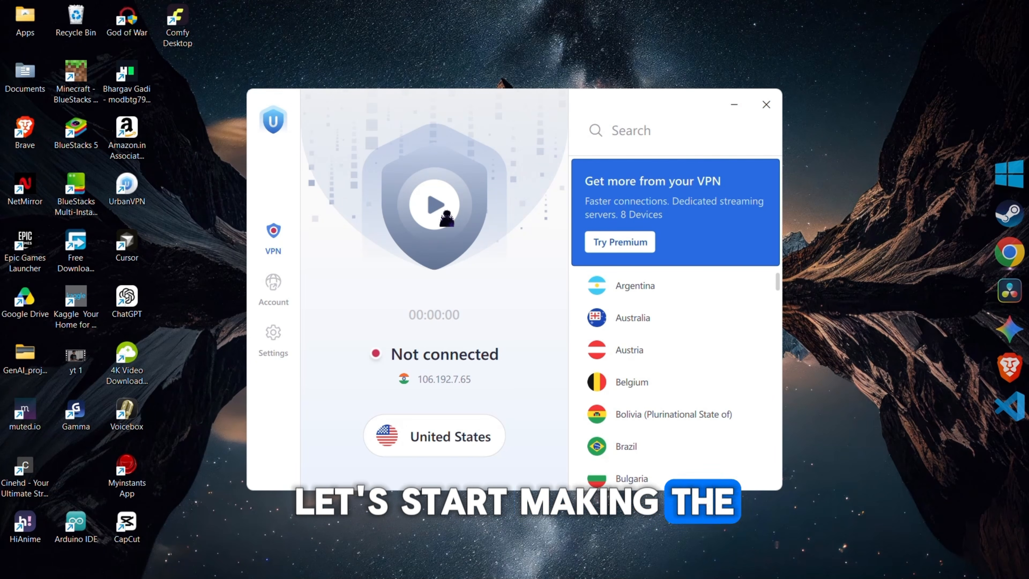
left_click(766, 105)
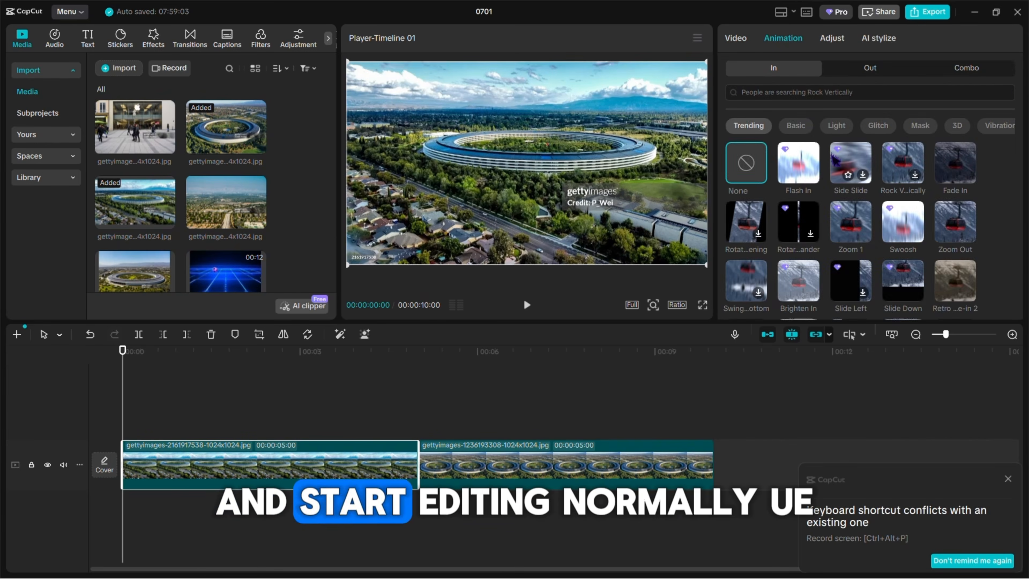
Apply the Zoom 1 entrance animation to the first clip in the CapCut timeline with a duration of 2.0 s.
left_click(851, 221)
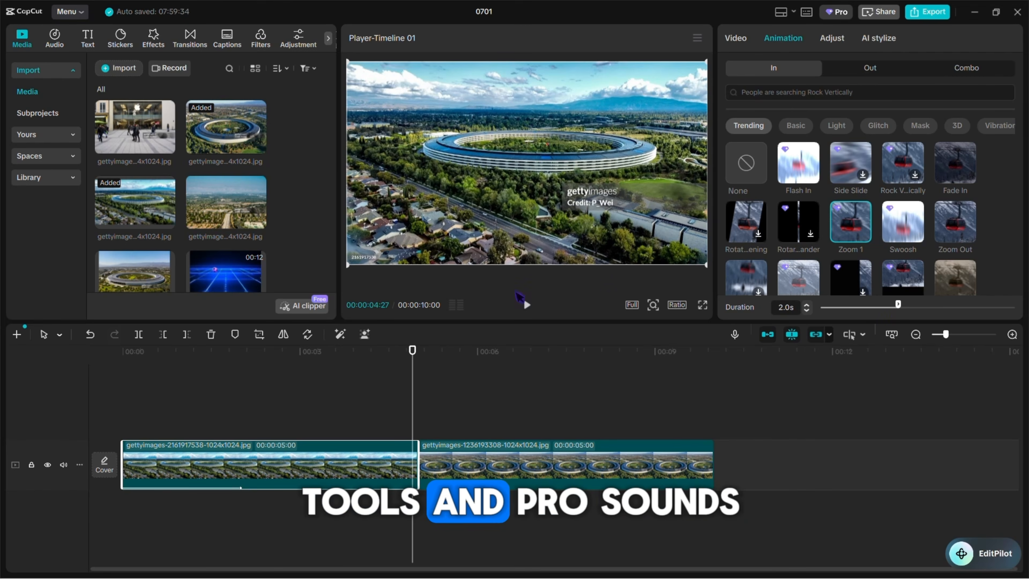
Search the transitions library for drone and preview the first transition found.
left_click(190, 38)
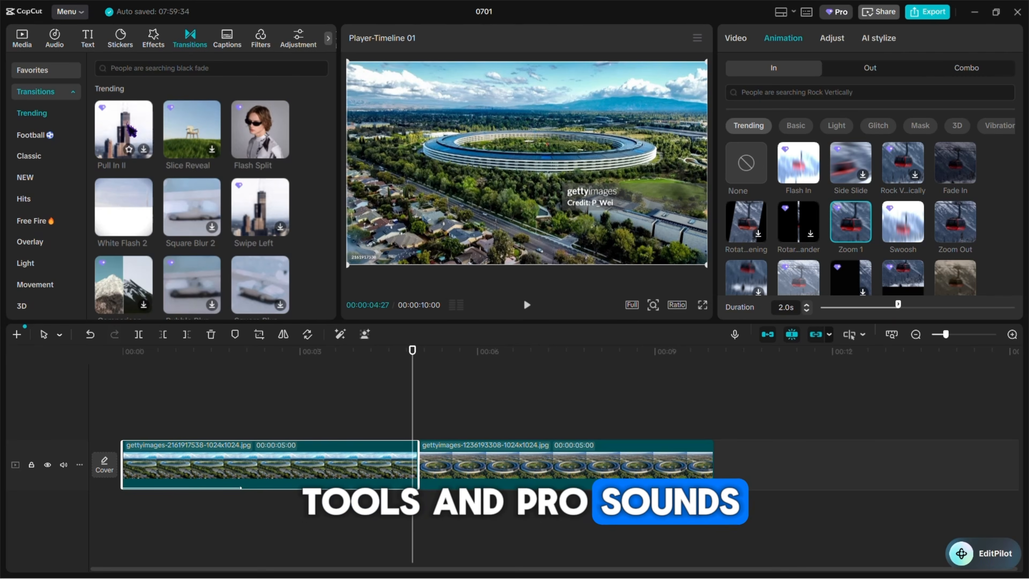
left_click(178, 68)
type("drone")
key("Return")
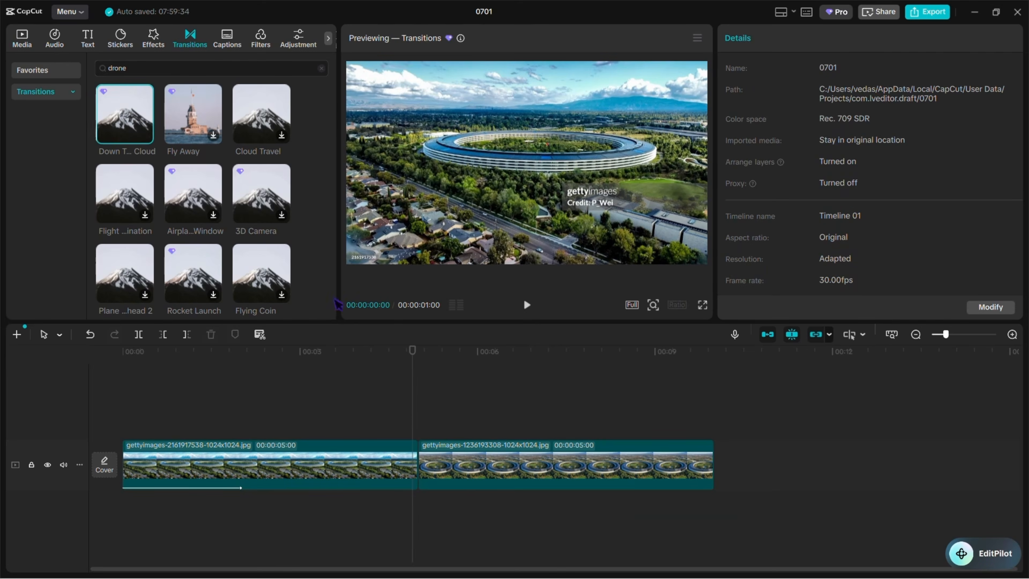
left_click(527, 305)
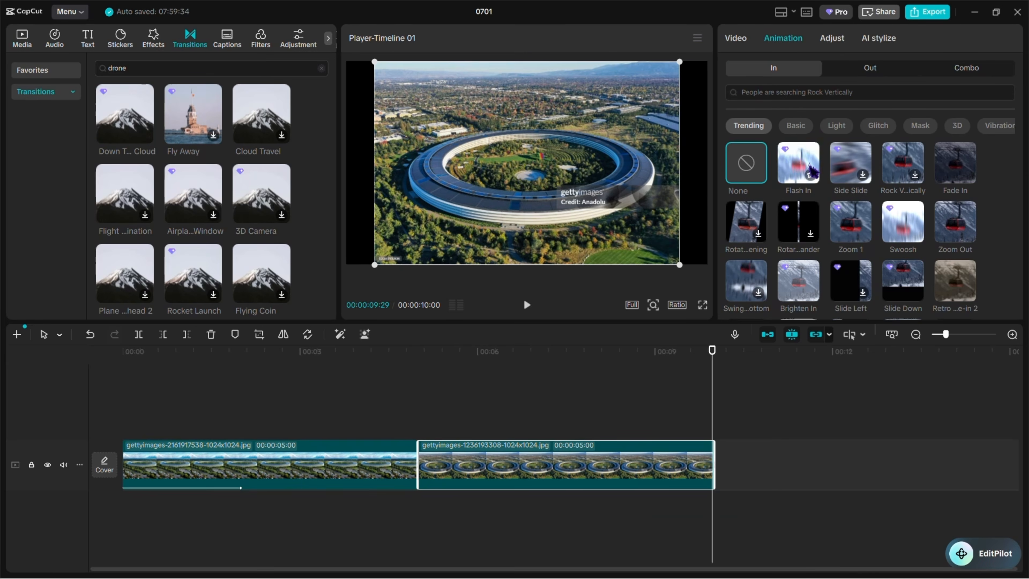
Apply the Flash In entrance animation to the second clip in the timeline.
left_click(797, 161)
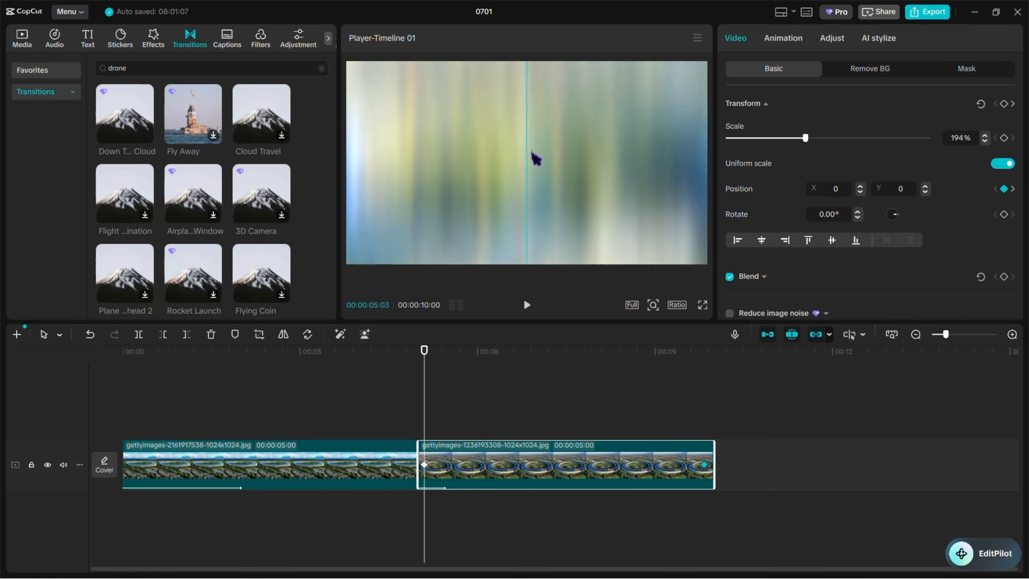
left_click_drag(501, 404, 518, 419)
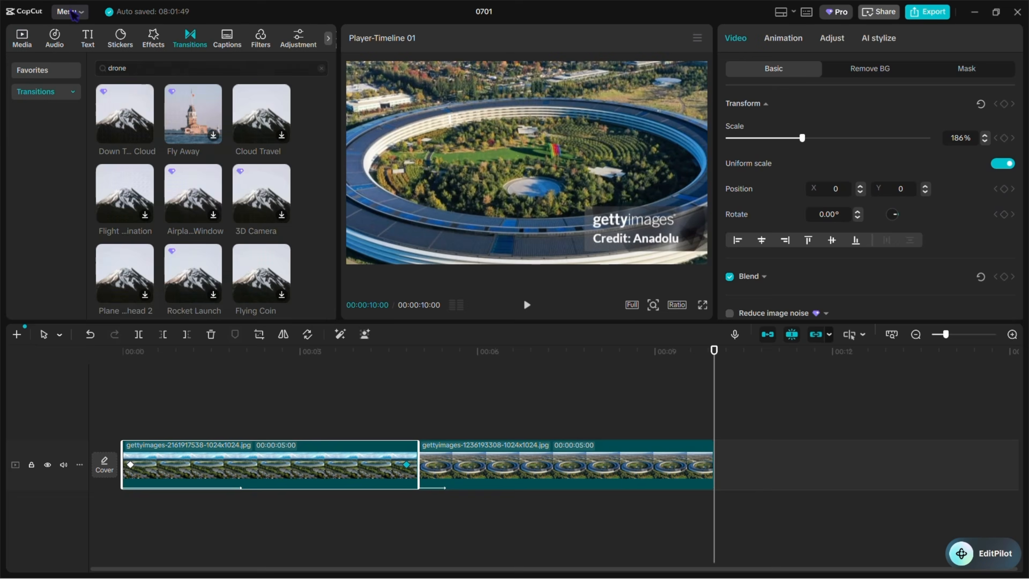
left_click(22, 38)
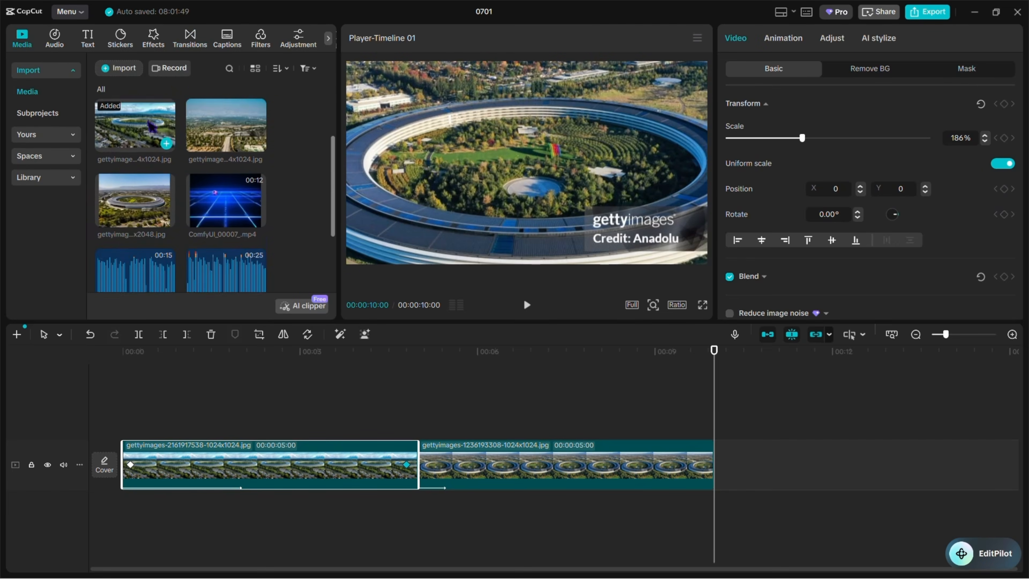
left_click_drag(135, 127, 725, 462)
left_click(527, 305)
Preview a song from the music library and add it to an audio track below the video clips.
left_click(54, 39)
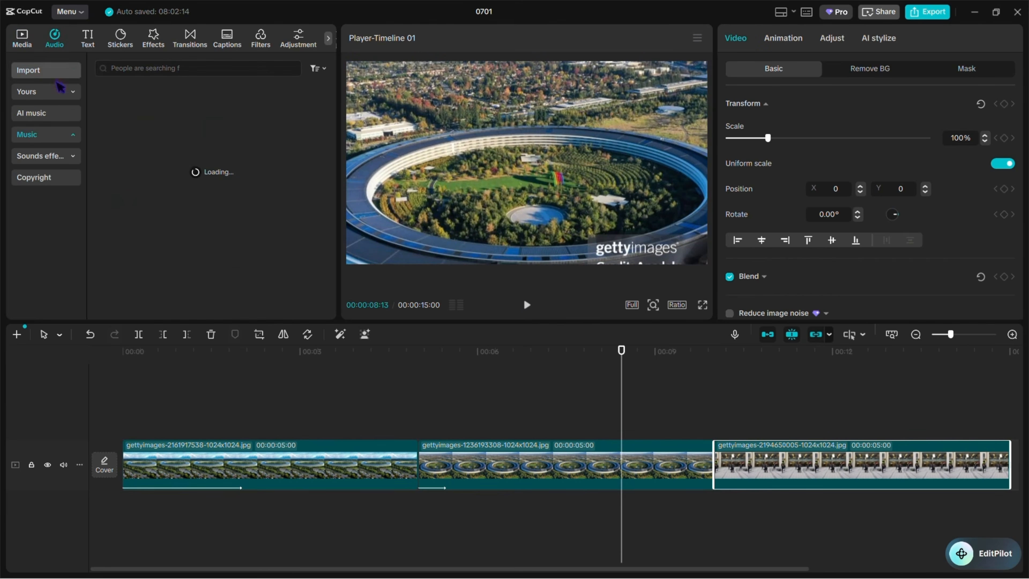
left_click(253, 126)
left_click_drag(234, 130, 162, 507)
Import Futuristic_D_body_scan_visual.mp4 and Wide_cinematic__shot_of_a_pac.mp4 from Downloads and place them after the third image on the main track.
left_click(28, 70)
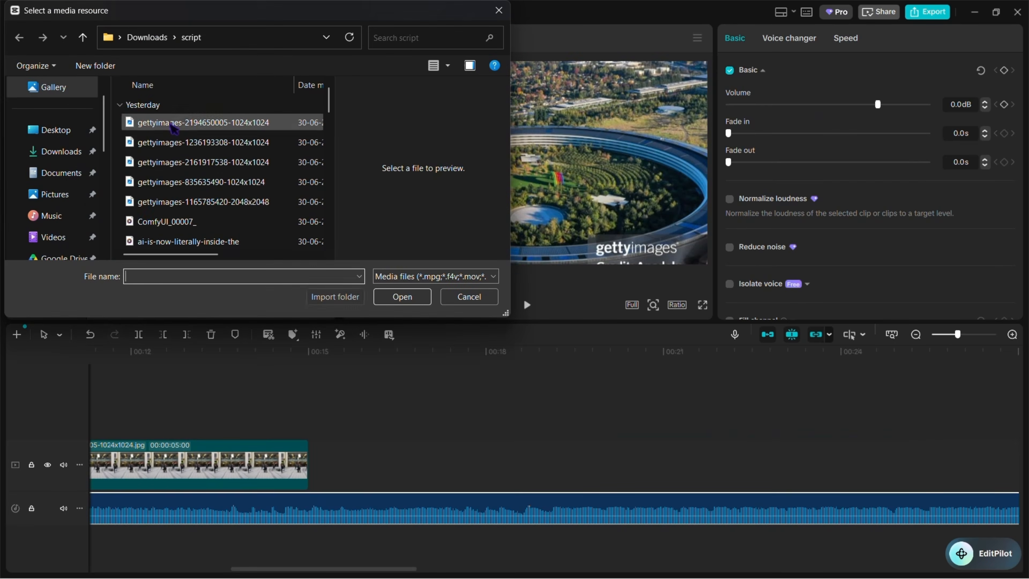
scroll(172, 178, "down", 5)
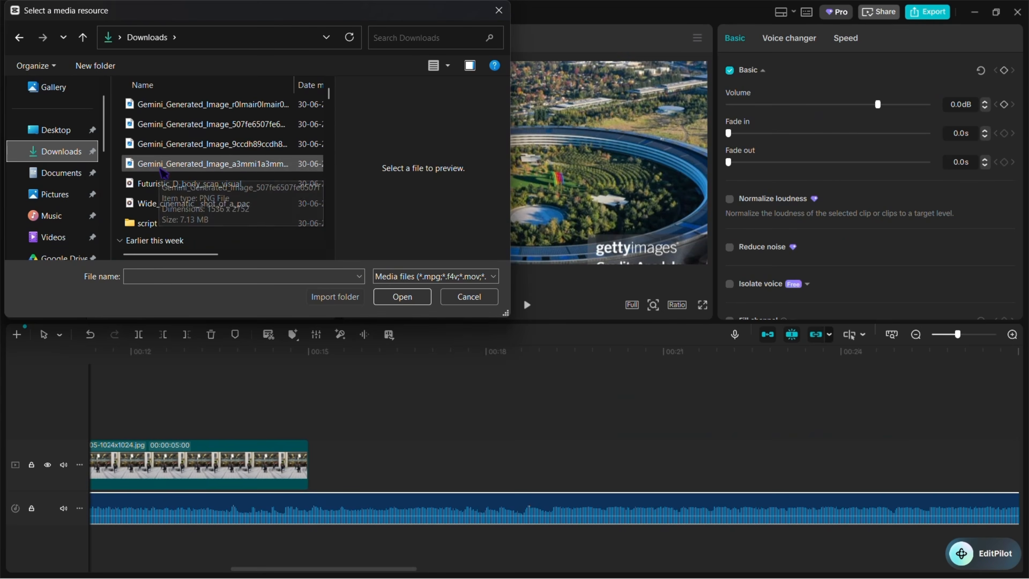
left_click(55, 195)
left_click(56, 129)
left_click(61, 151)
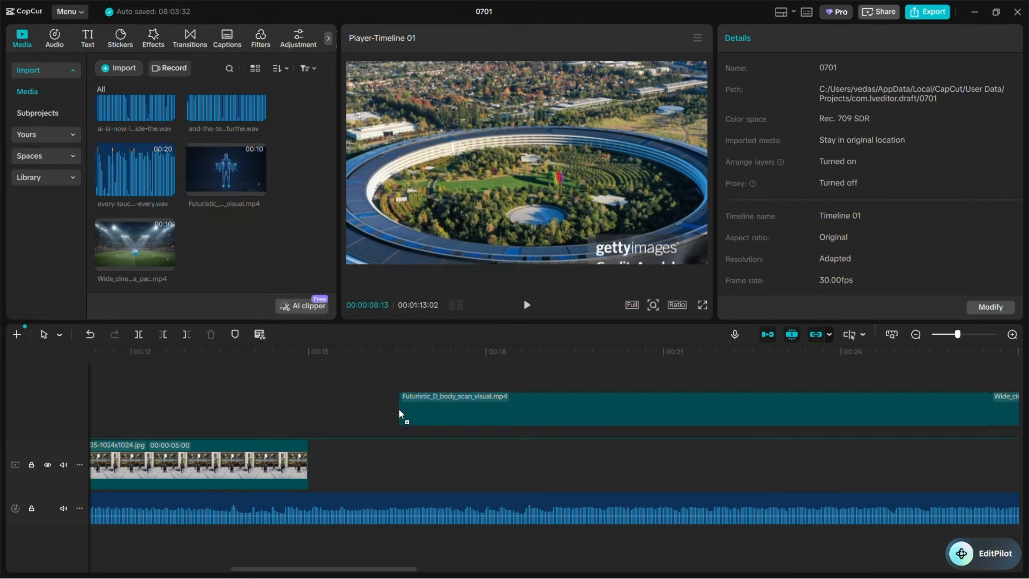
left_click_drag(402, 410, 405, 462)
Apply the Rotary Expander entrance animation and the Black Hole exit animation to the body scan clip.
left_click(864, 38)
left_click(798, 162)
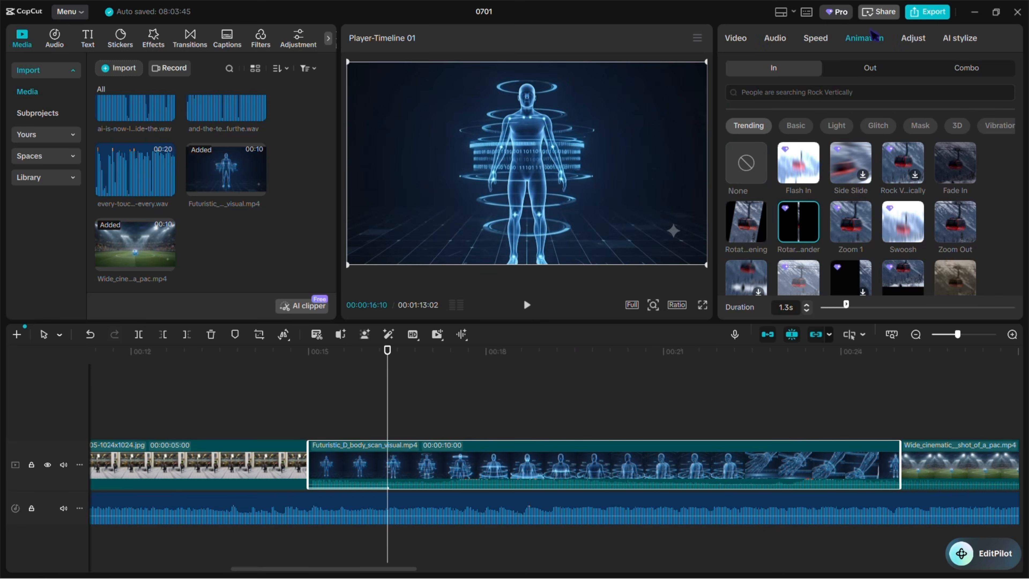
left_click(870, 68)
left_click(798, 162)
Apply the Zoom 1 combo animation to the football stadium clip at the end of the main track.
scroll(526, 406, "right", 10)
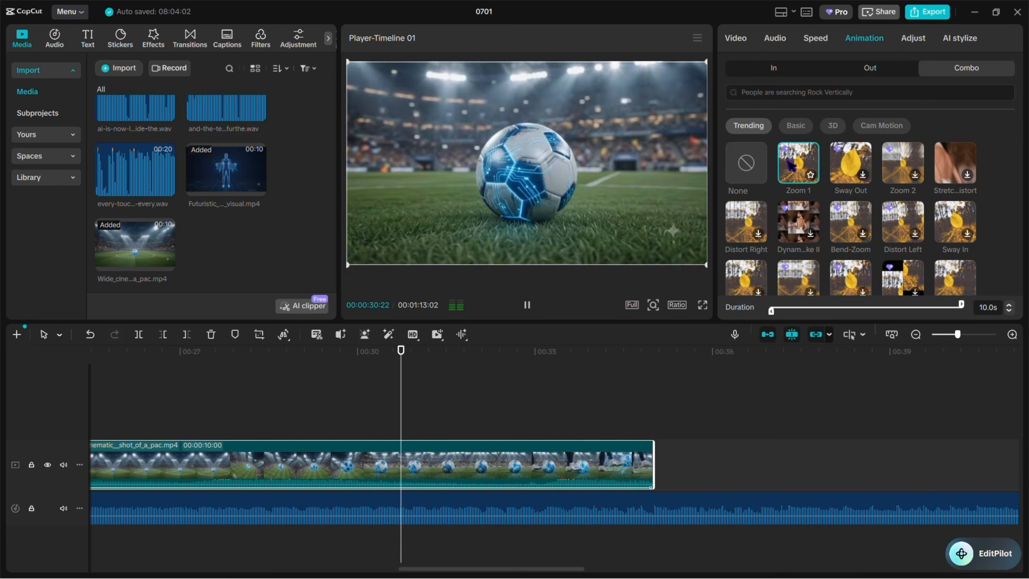
scroll(527, 406, "left", 1)
Try to export the project, and return to editing from the Pro features notice.
left_click(726, 385)
left_click(928, 11)
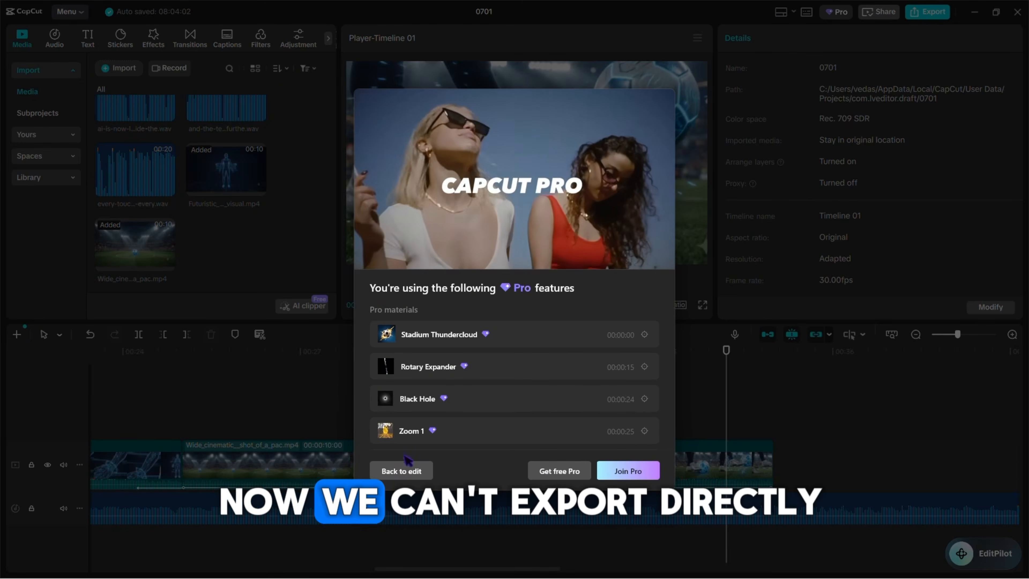
left_click(401, 470)
Combine all the clips and the music track into one compound clip and pre-process it.
scroll(462, 407, "down", 2)
scroll(462, 407, "down", 4)
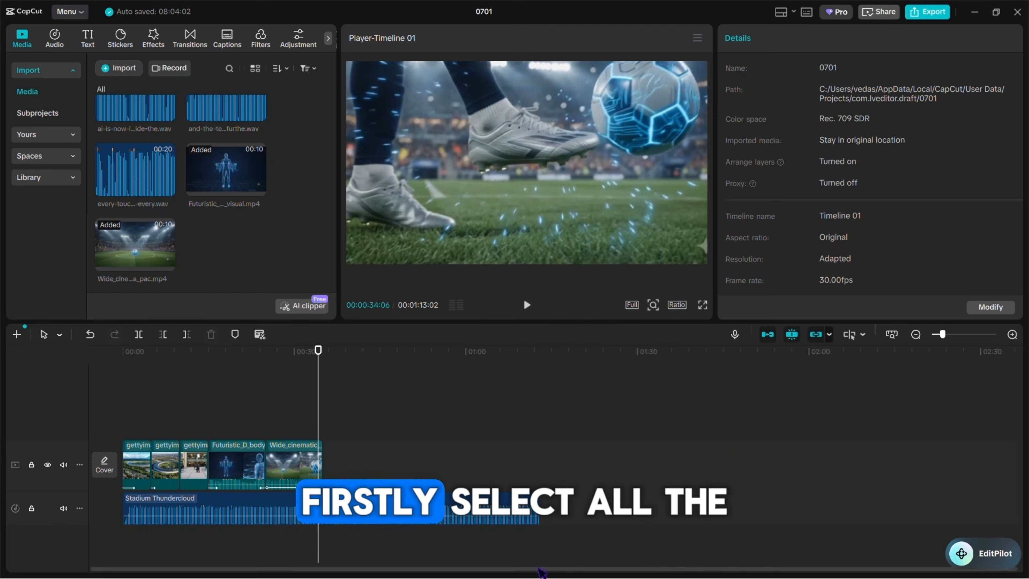
left_click_drag(567, 542, 125, 415)
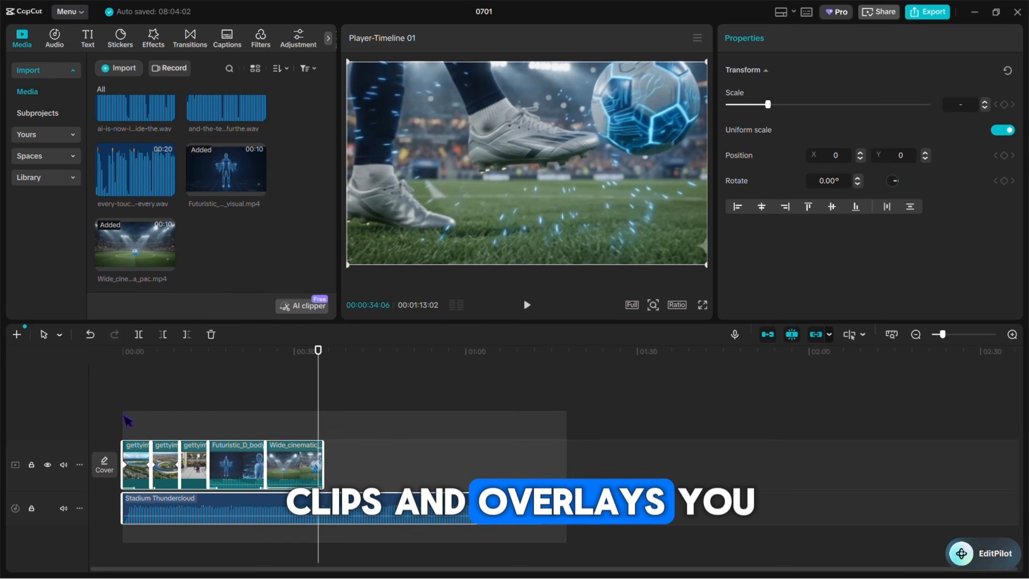
right_click(231, 466)
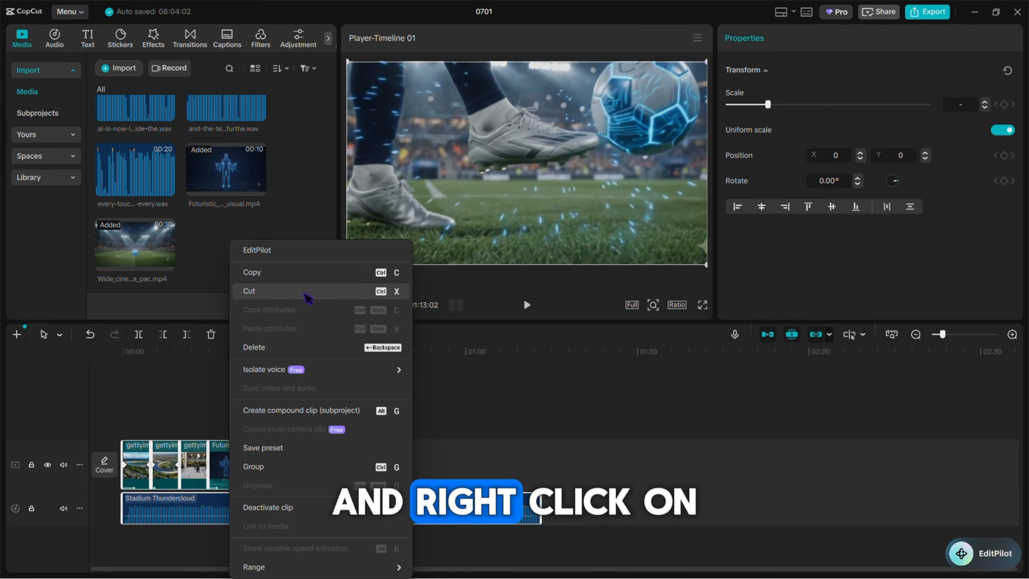
left_click(297, 414)
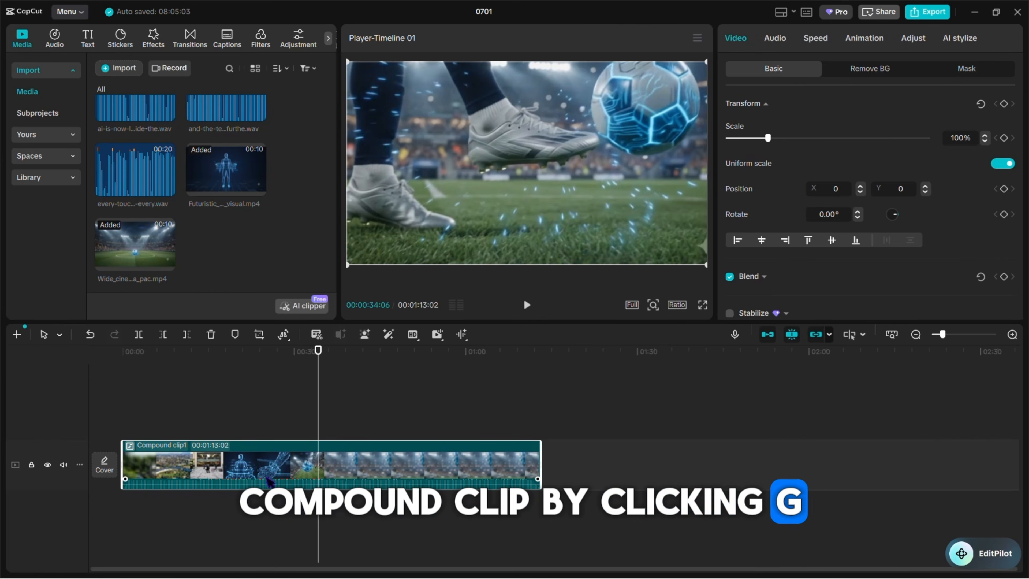
right_click(269, 482)
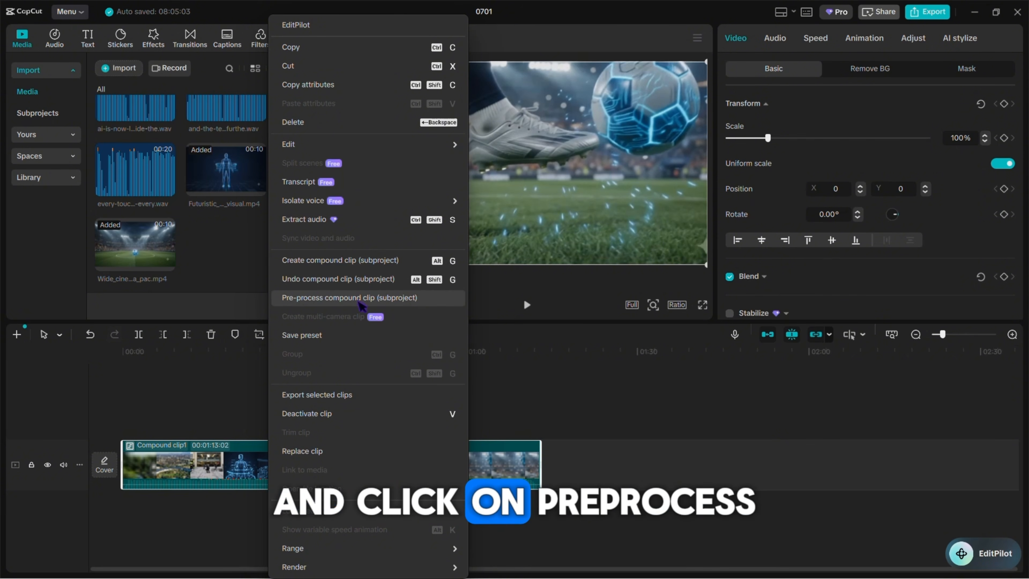
left_click(359, 300)
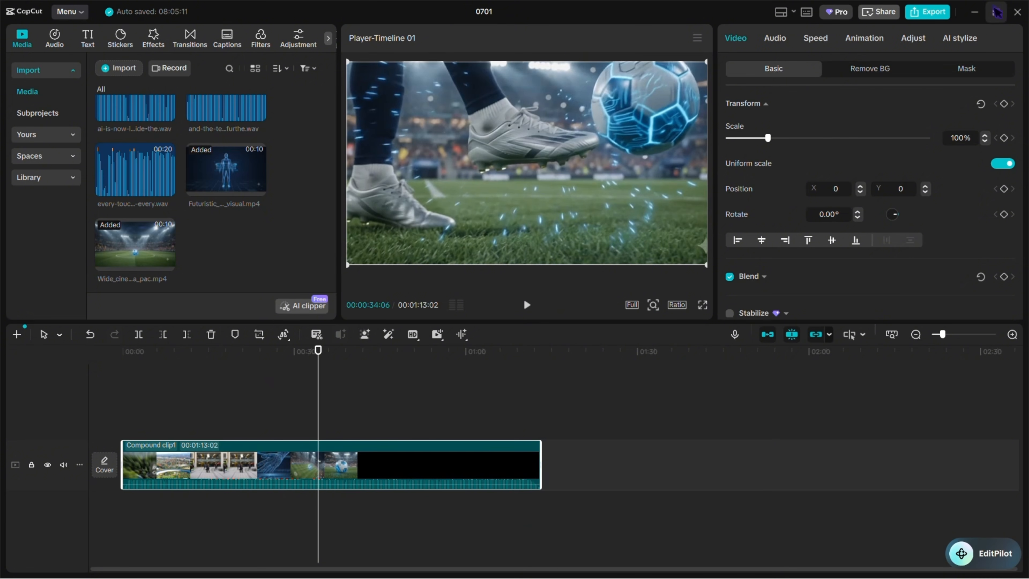
Minimize CapCut, open the appdata location through Windows Run, and go to the Local\CapCut folder.
left_click(974, 11)
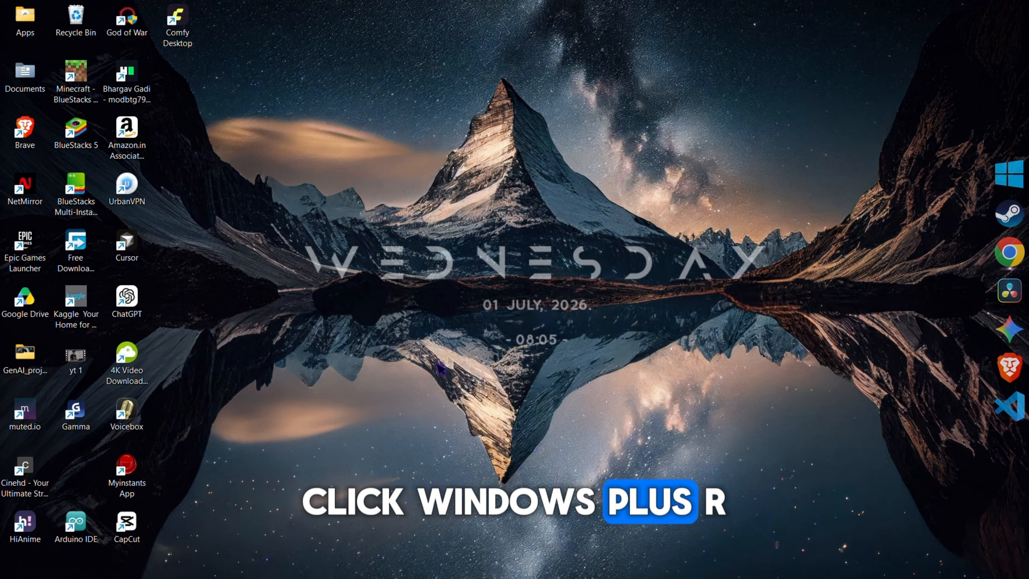
key("super+r")
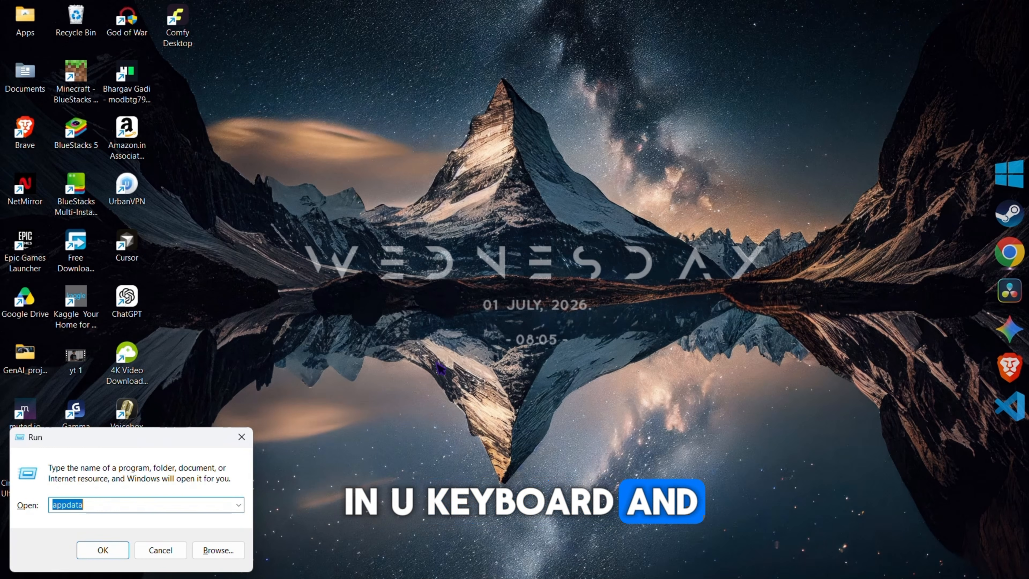
left_click(101, 550)
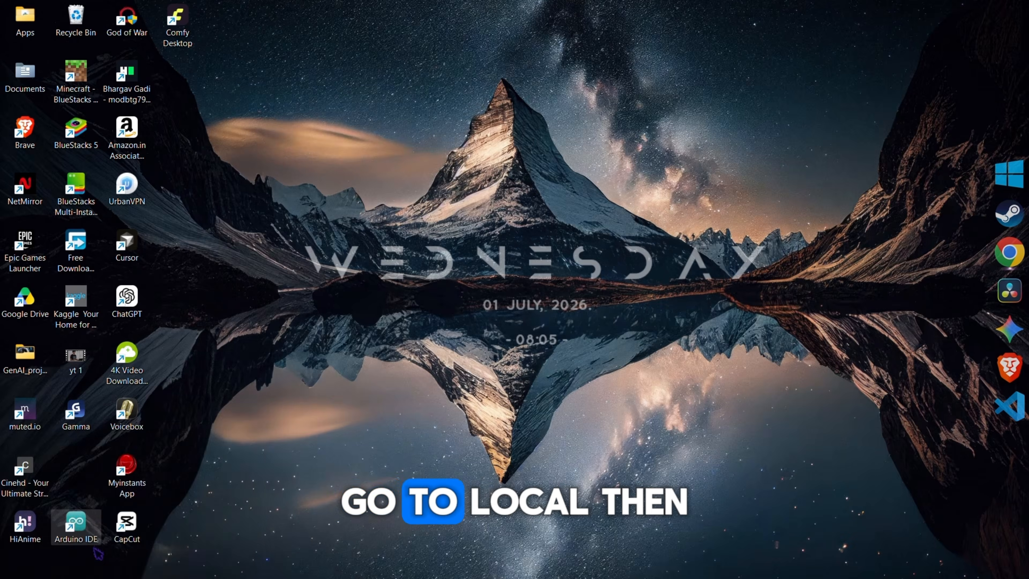
double_click(234, 122)
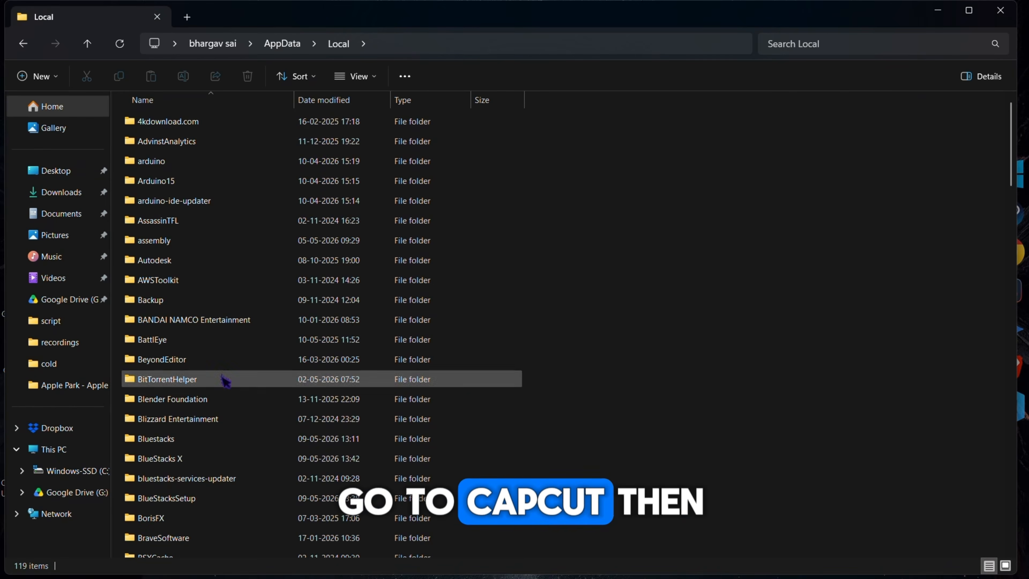
scroll(230, 451, "down", 2)
double_click(205, 536)
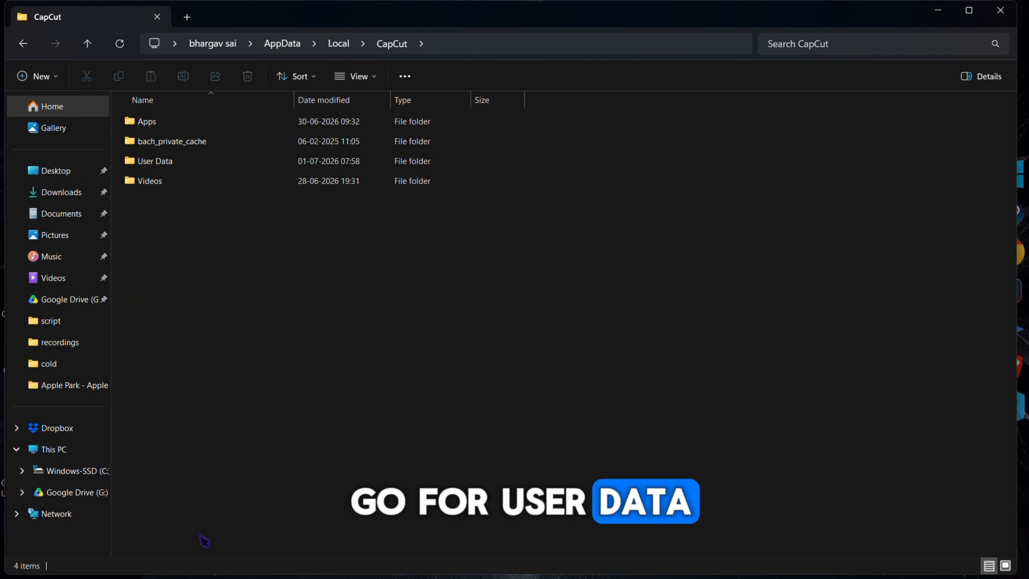
Open the drafts folder User Data\Projects\com.lveditor.draft inside the CapCut folder.
left_click(210, 162)
double_click(210, 162)
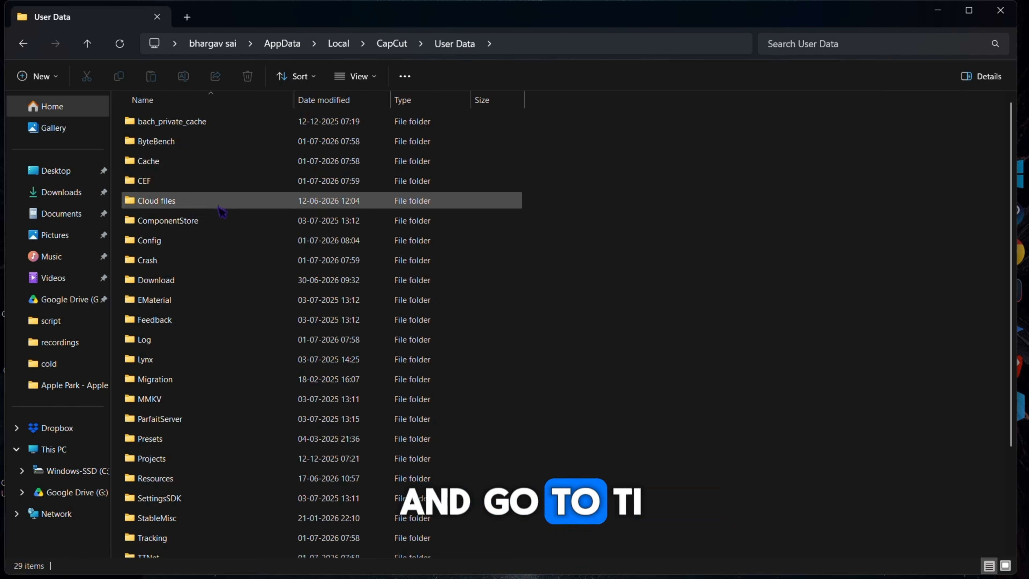
double_click(201, 465)
left_click(227, 164)
double_click(227, 162)
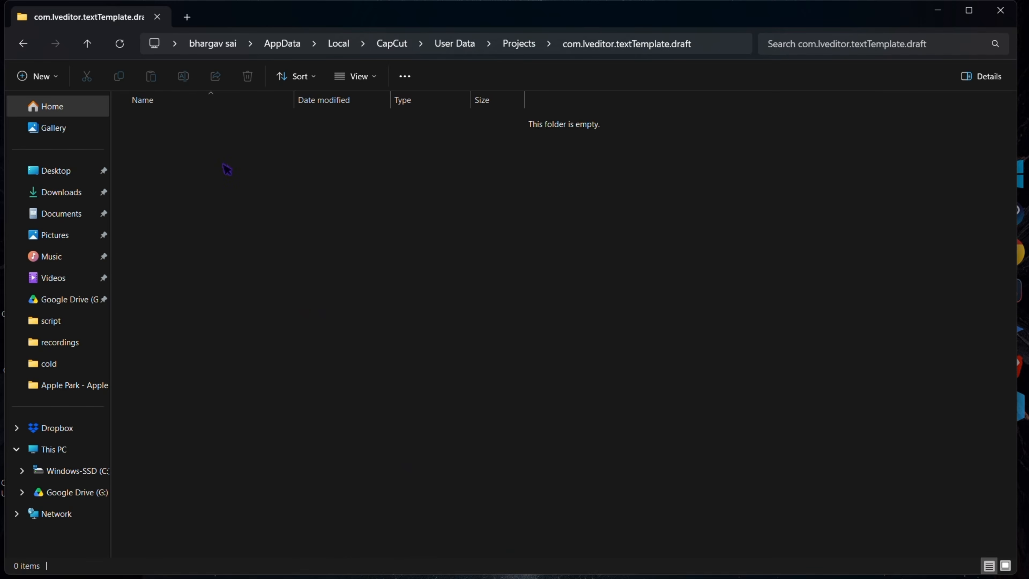
key("alt+Left")
double_click(222, 142)
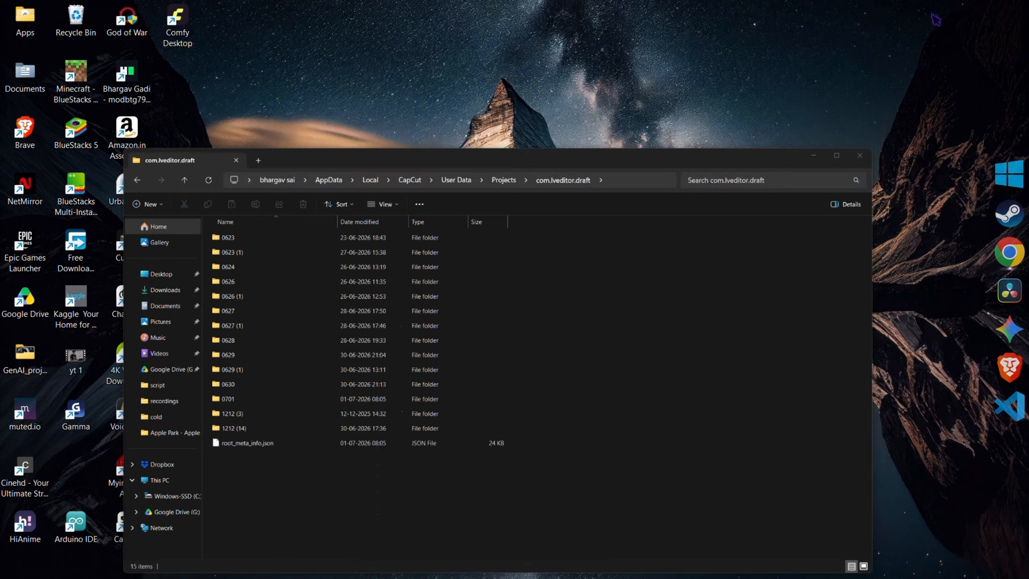
Switch to CapCut to check the open project's name, and return to the drafts folder.
left_click(938, 10)
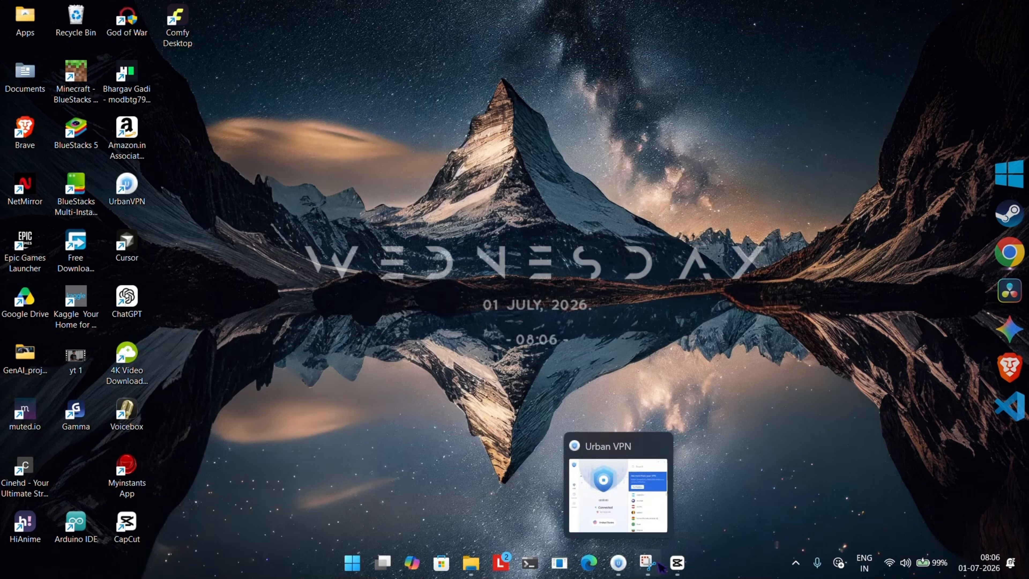
left_click(664, 564)
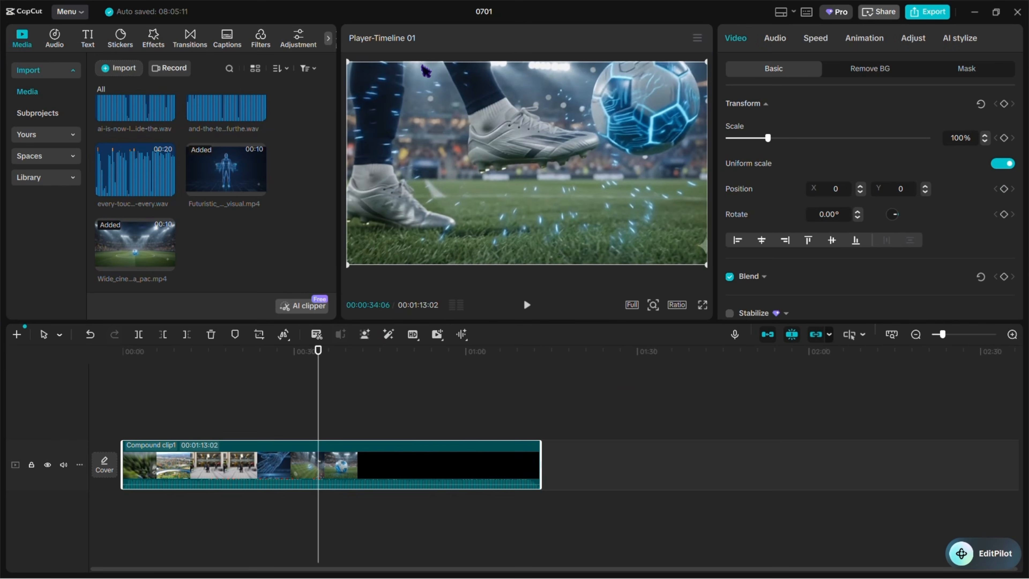
left_click(697, 38)
left_click(698, 38)
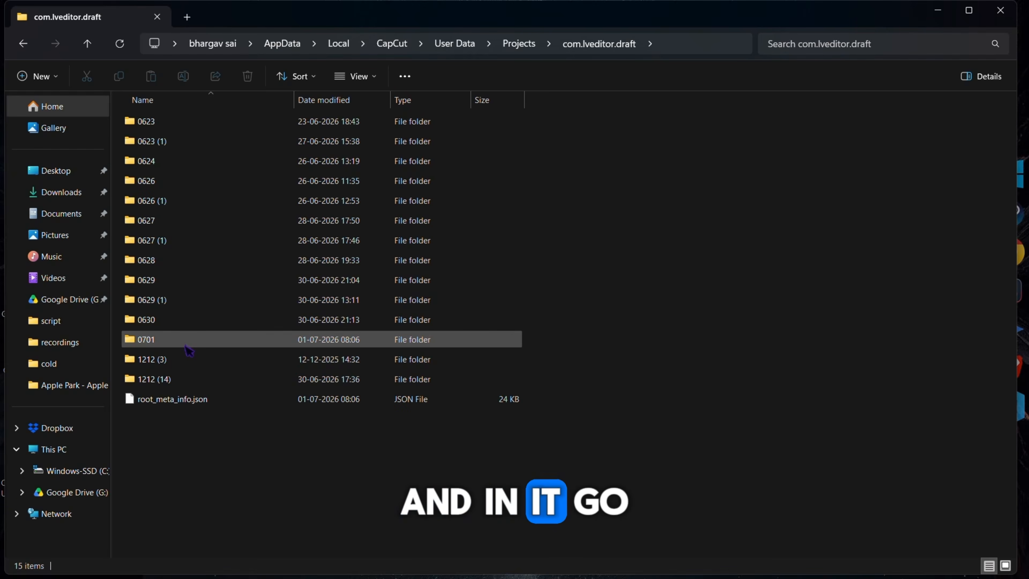
Open the Resources\combination folder inside the 0701 project folder.
double_click(187, 343)
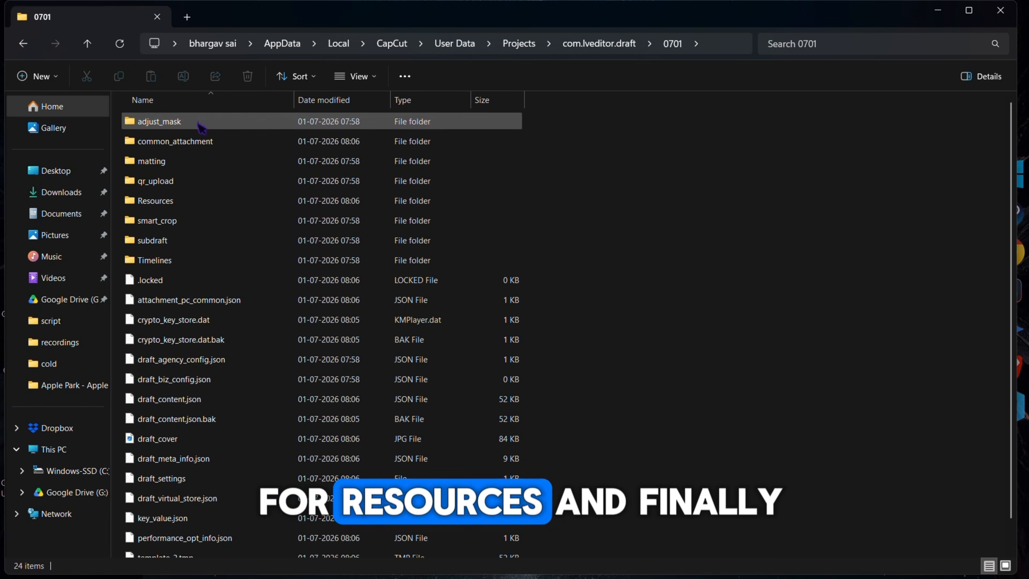
double_click(184, 202)
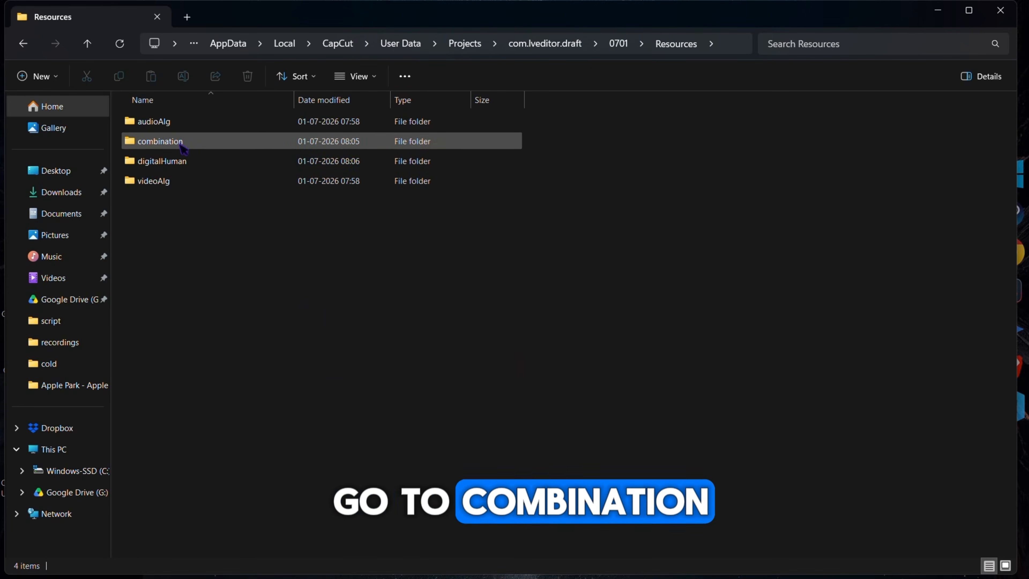
double_click(179, 183)
key("alt+Left")
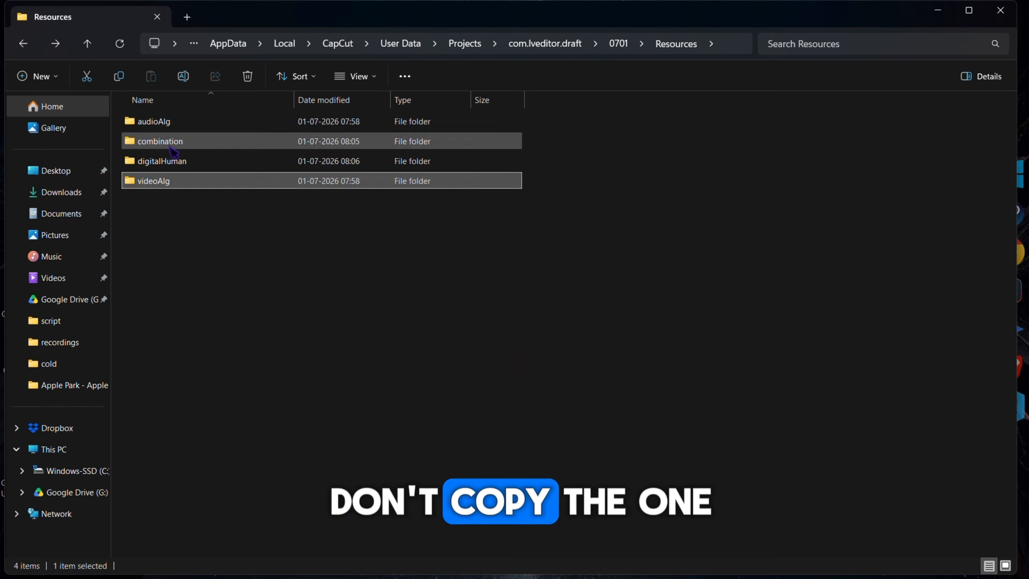
double_click(173, 143)
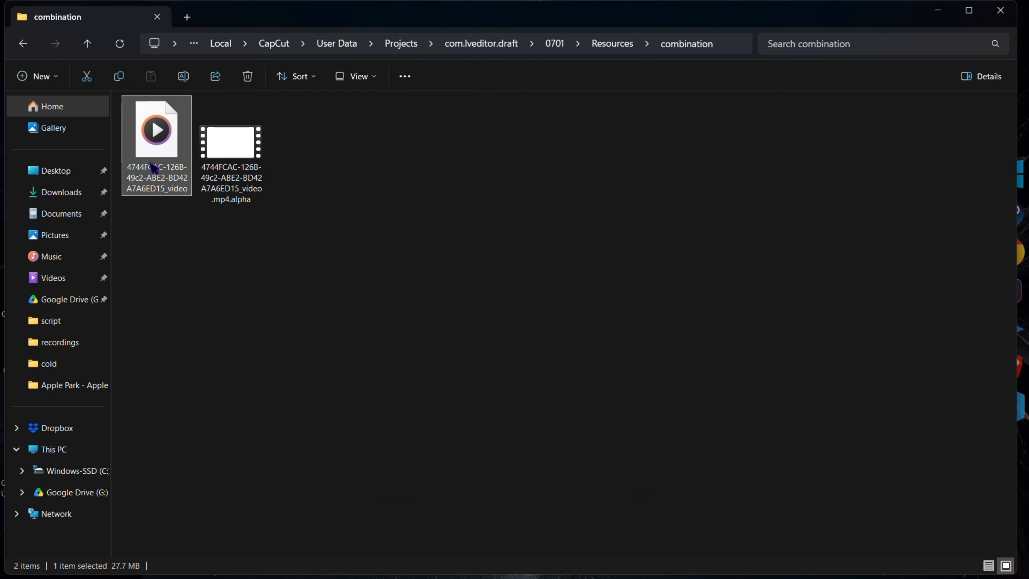
Switch to CapCut, try to import 4744FCAC-126B-49c2-ABE2-BD42A7A6ED15_video.mp4 by its pasted file path, and close the program.
left_click(949, 11)
left_click(677, 563)
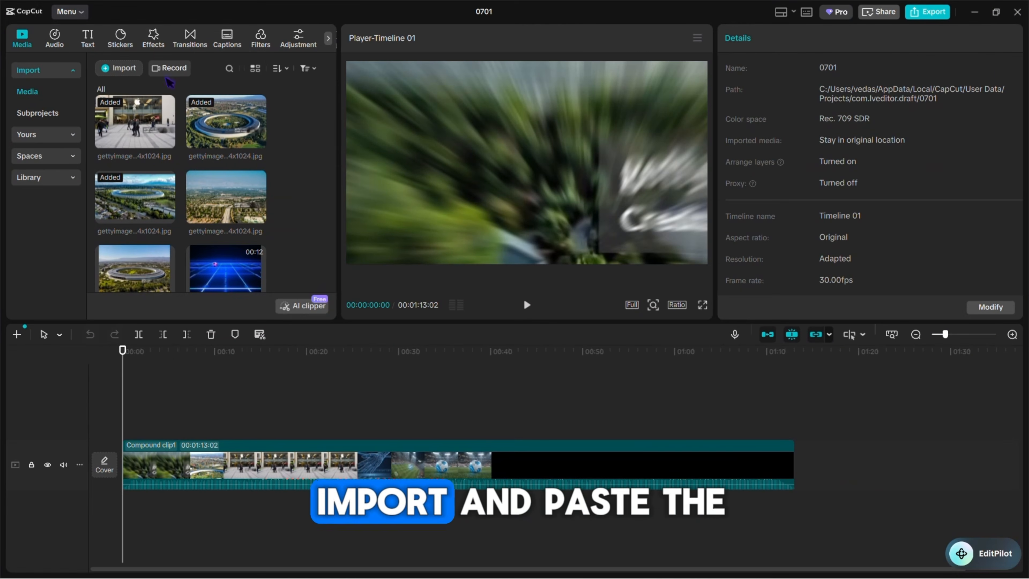
left_click(121, 68)
key("ctrl+v")
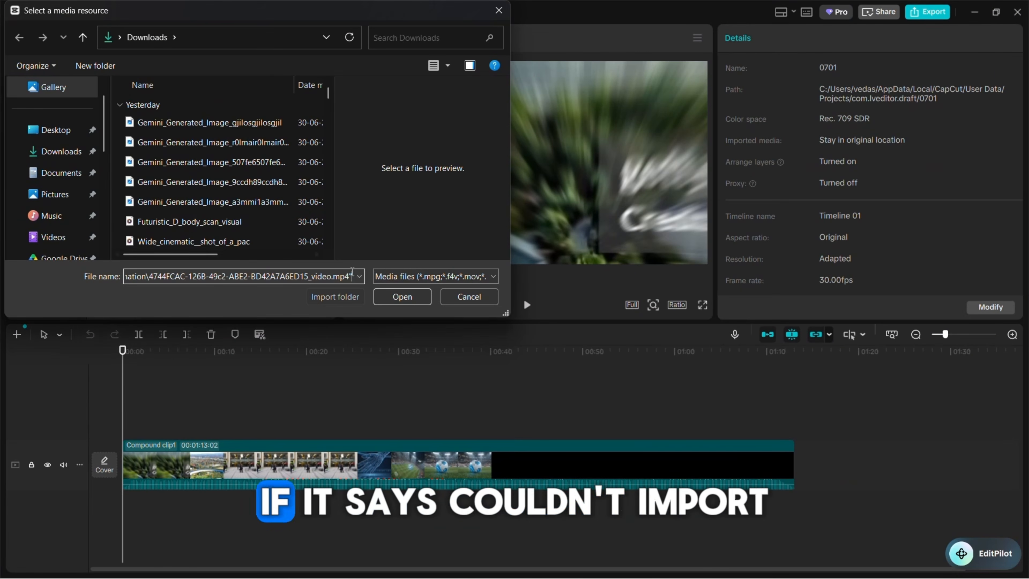
left_click(402, 299)
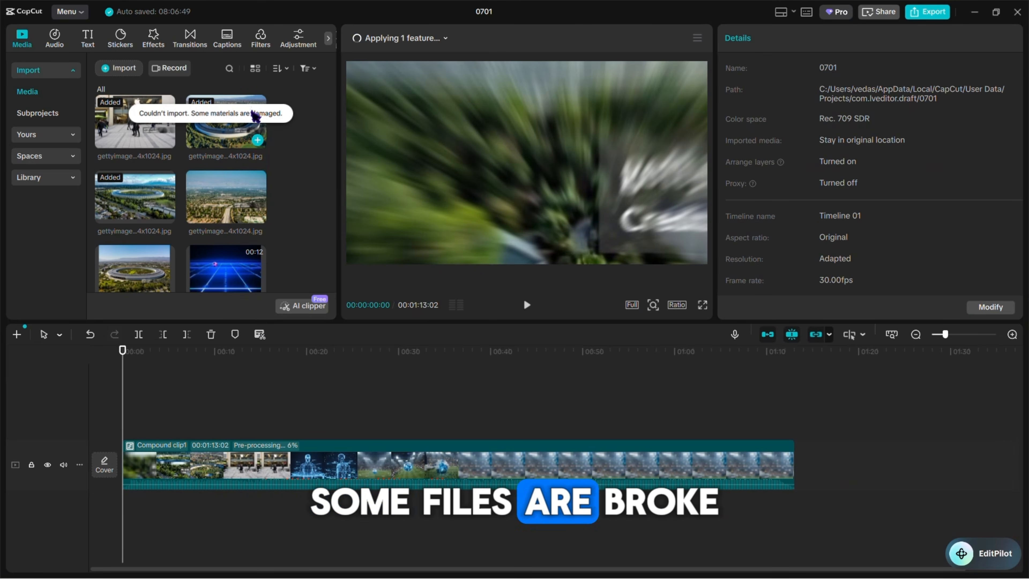
left_click(1017, 11)
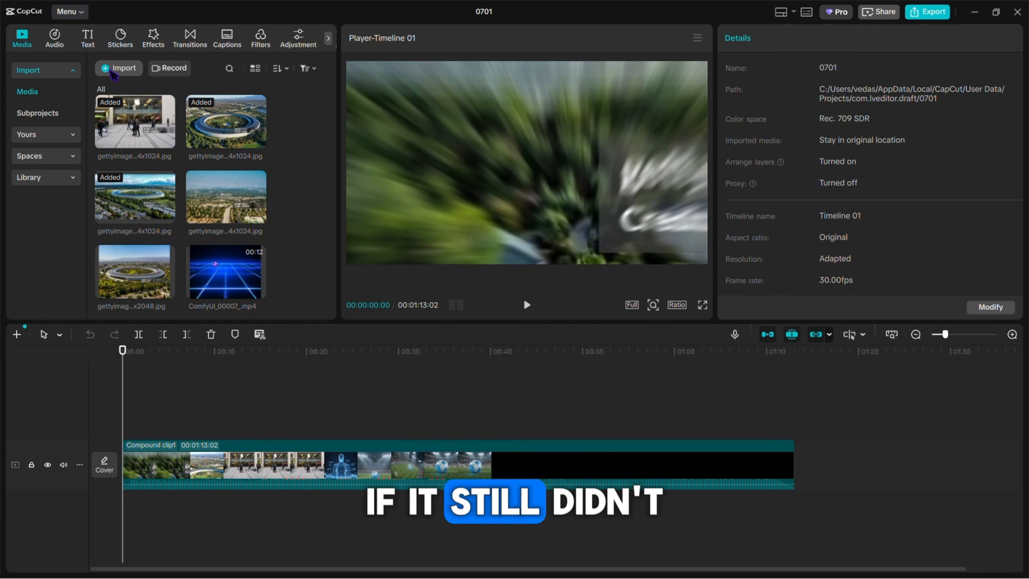
Import 3E74BD37-474E-4203-82D6-F90B1342A80F_video from the project's combination folder and replace the compound clip with it, using the original video effect.
left_click(119, 68)
left_click(157, 122)
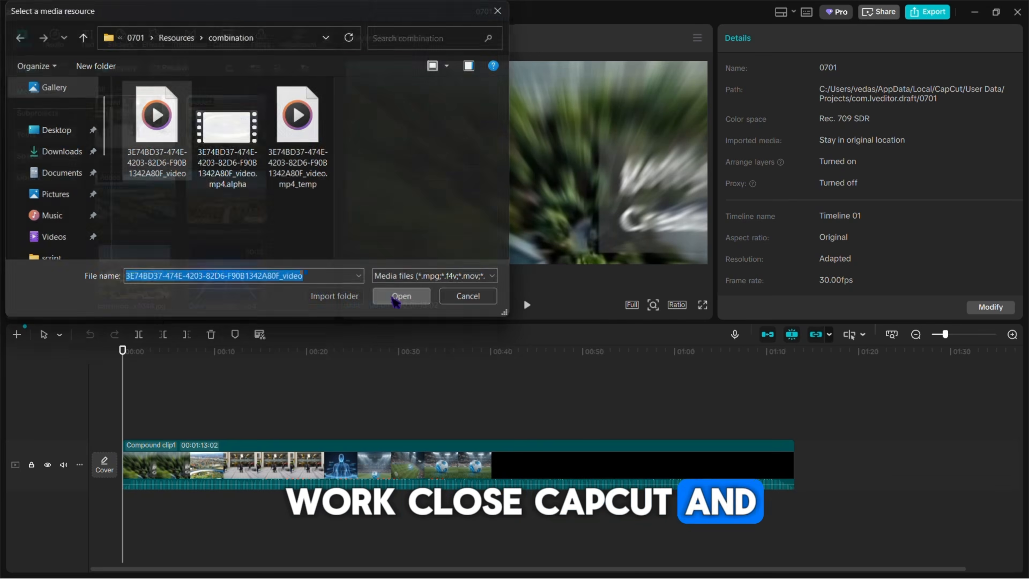
left_click(401, 295)
left_click_drag(227, 272, 523, 449)
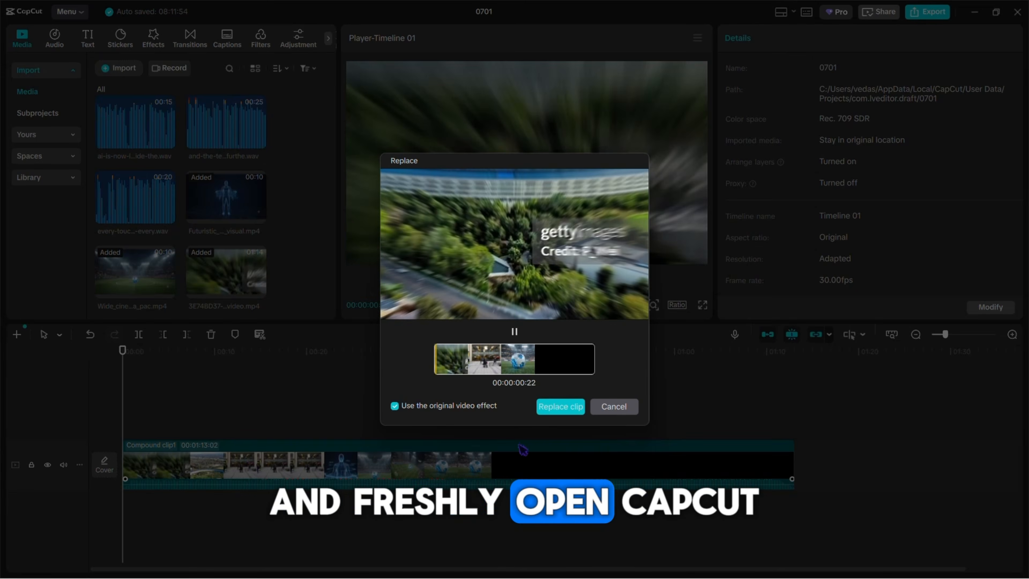
left_click(561, 406)
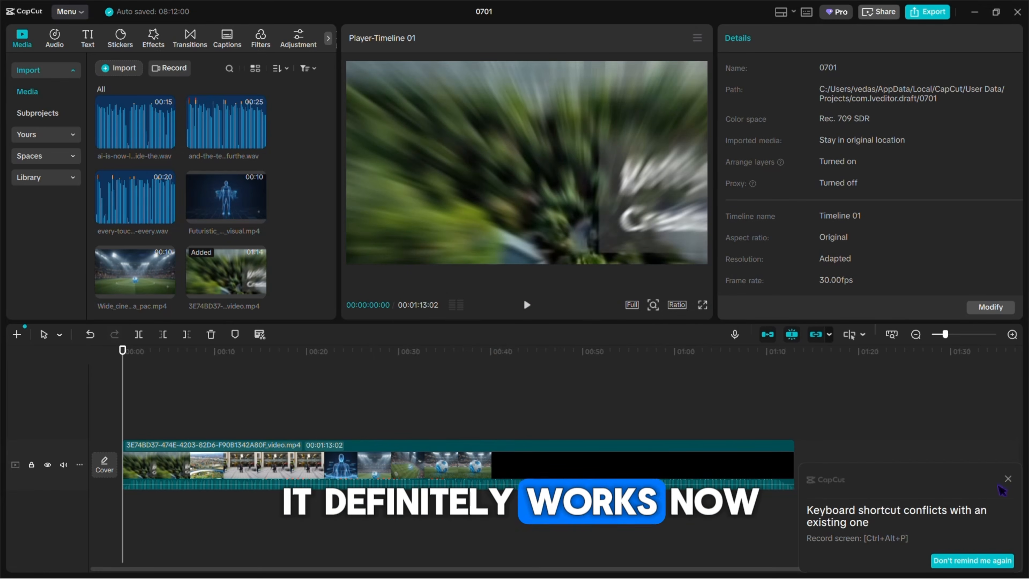
Dismiss the shortcut conflict notice and export the video as 0701 in 4K, H.264, mp4 at 30fps.
left_click(1008, 479)
left_click(928, 12)
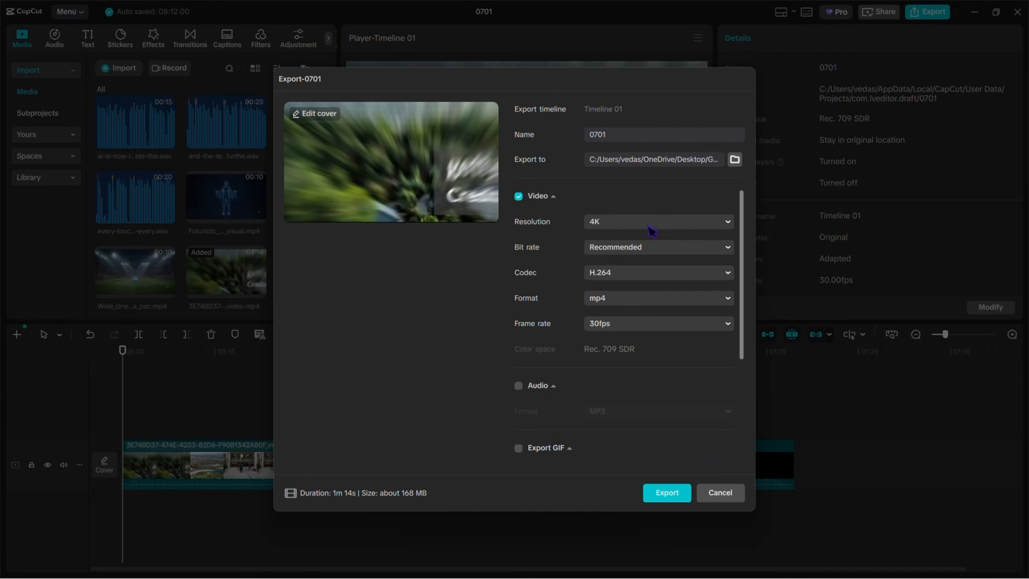
left_click(663, 494)
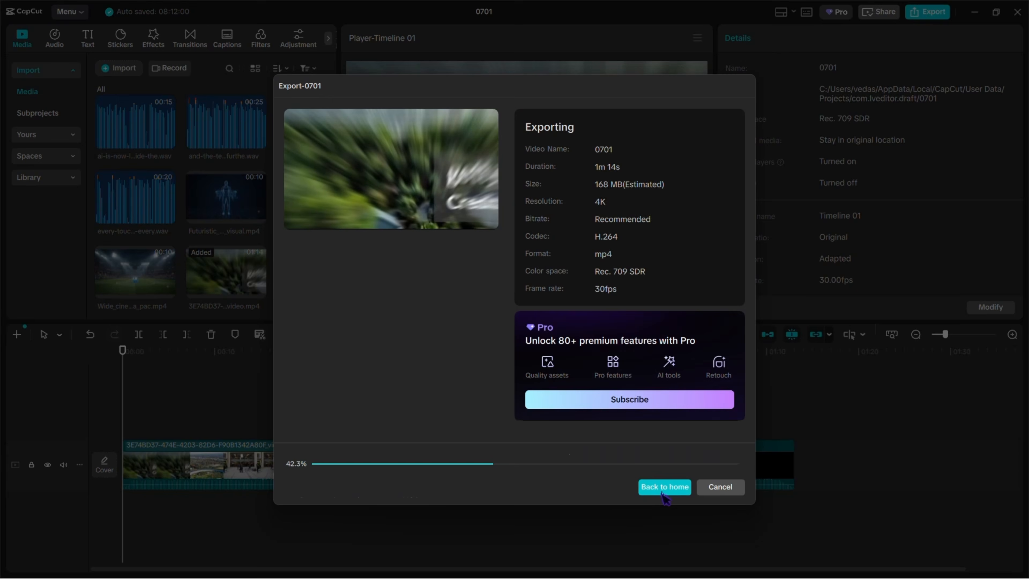